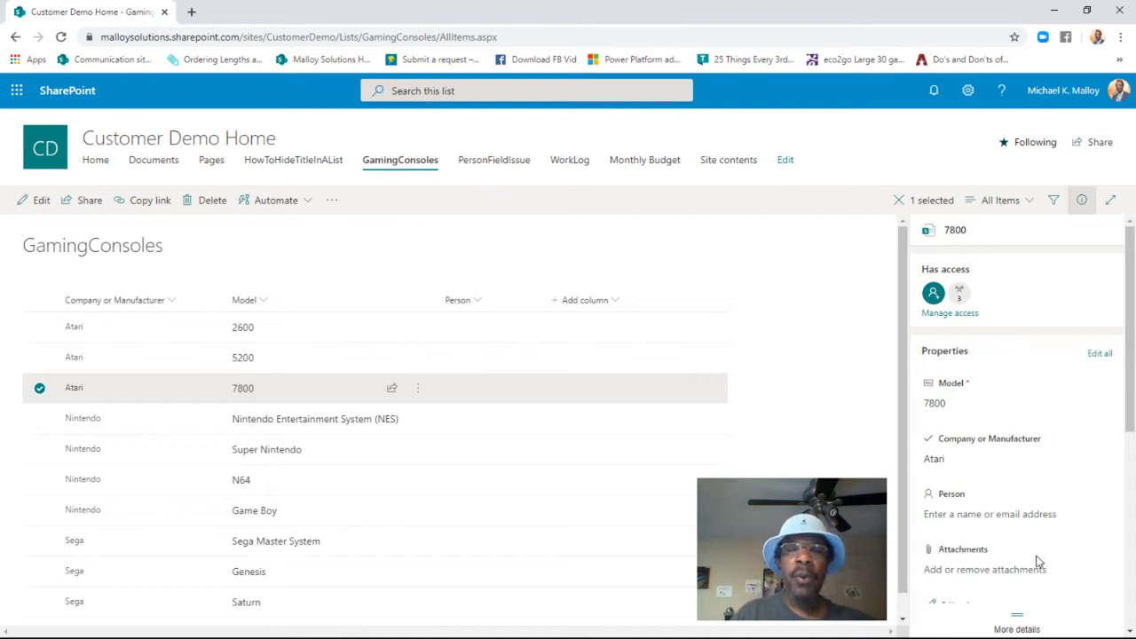
Step: Deselect the Atari 7800 row so the side pane shows GamingConsoles recent activity
left_click(39, 391)
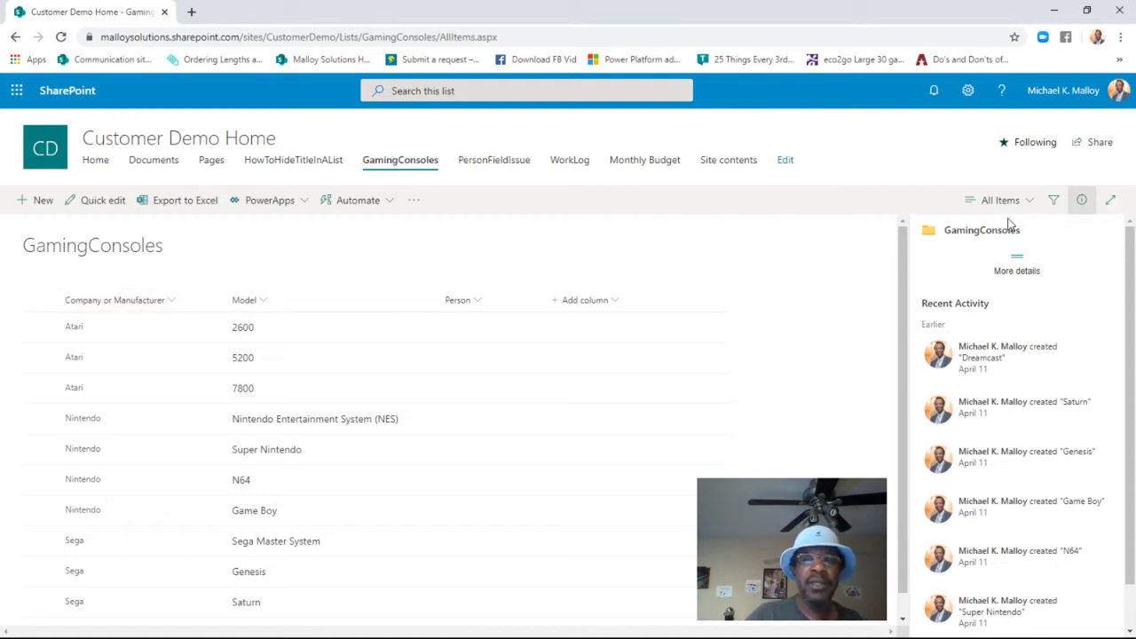
Step: Open the GamingConsoles List settings page and scroll down to its columns
left_click(967, 89)
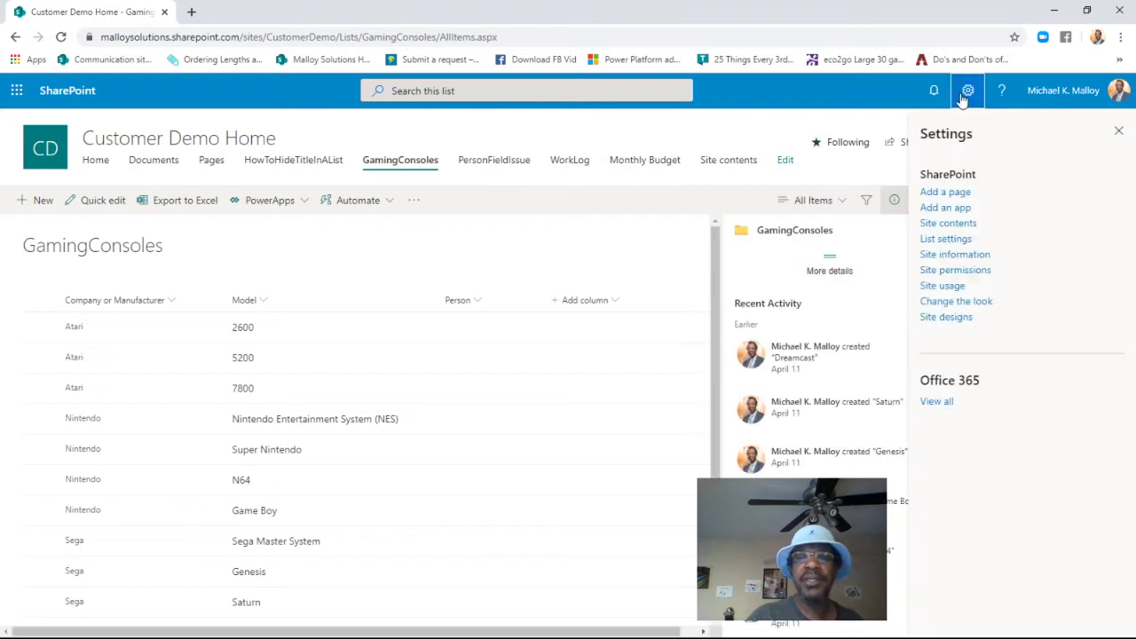
left_click(945, 239)
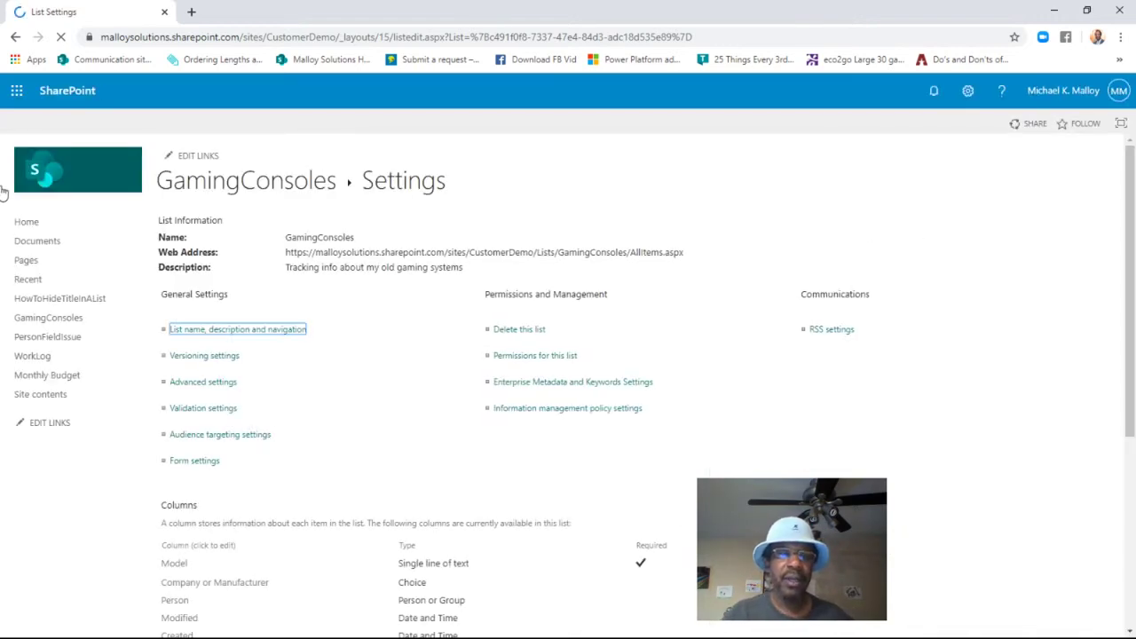
left_click(15, 38)
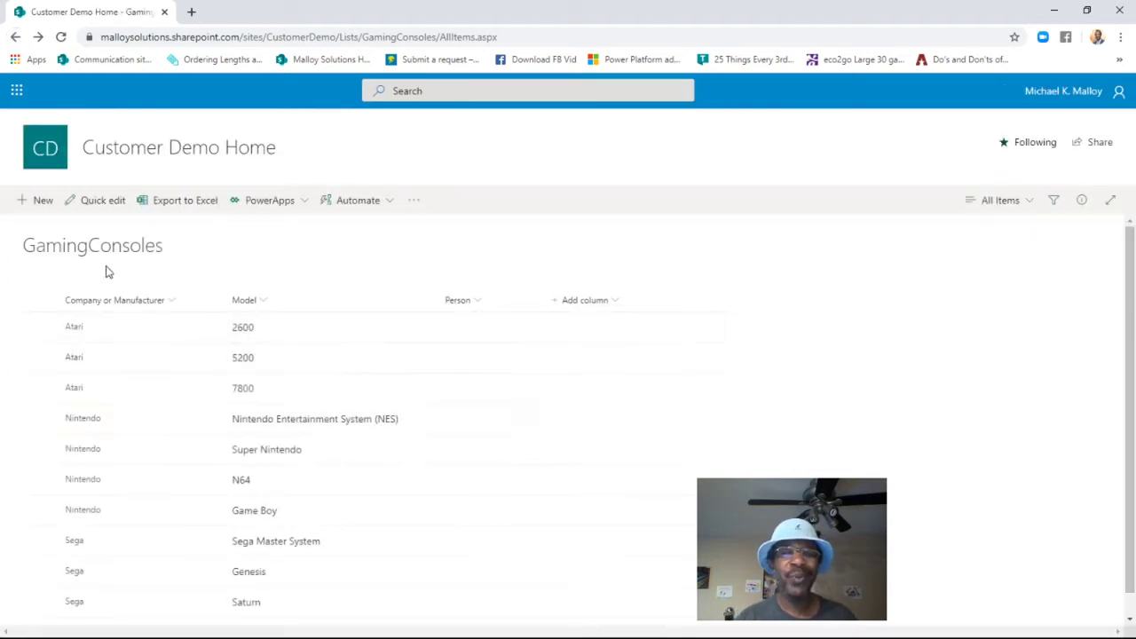
left_click(41, 37)
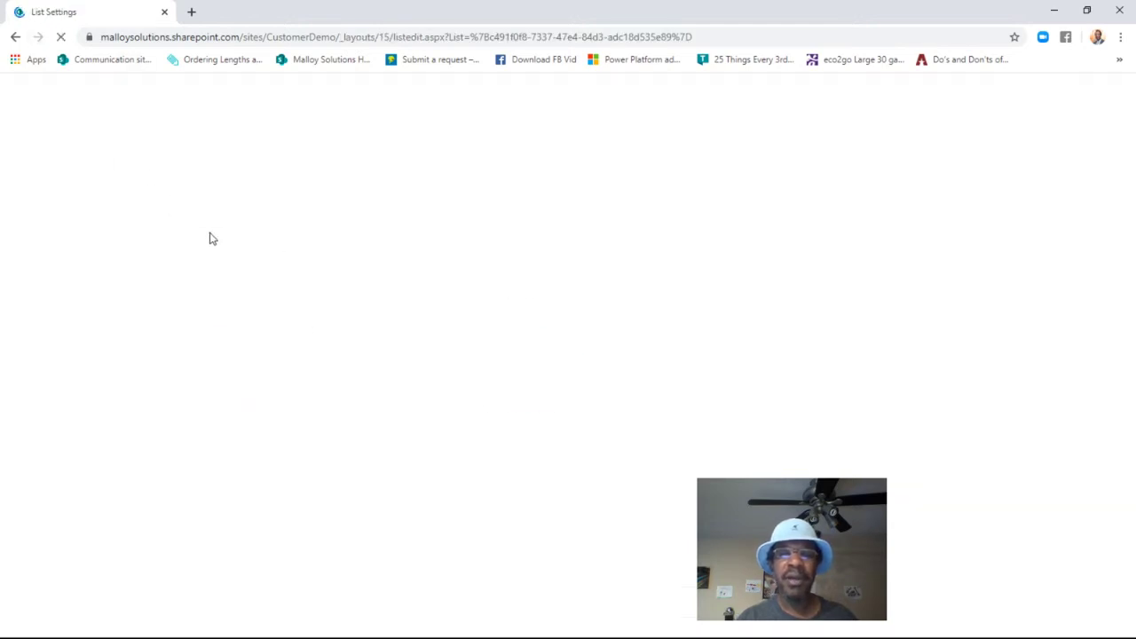
scroll(273, 390, "down", 3)
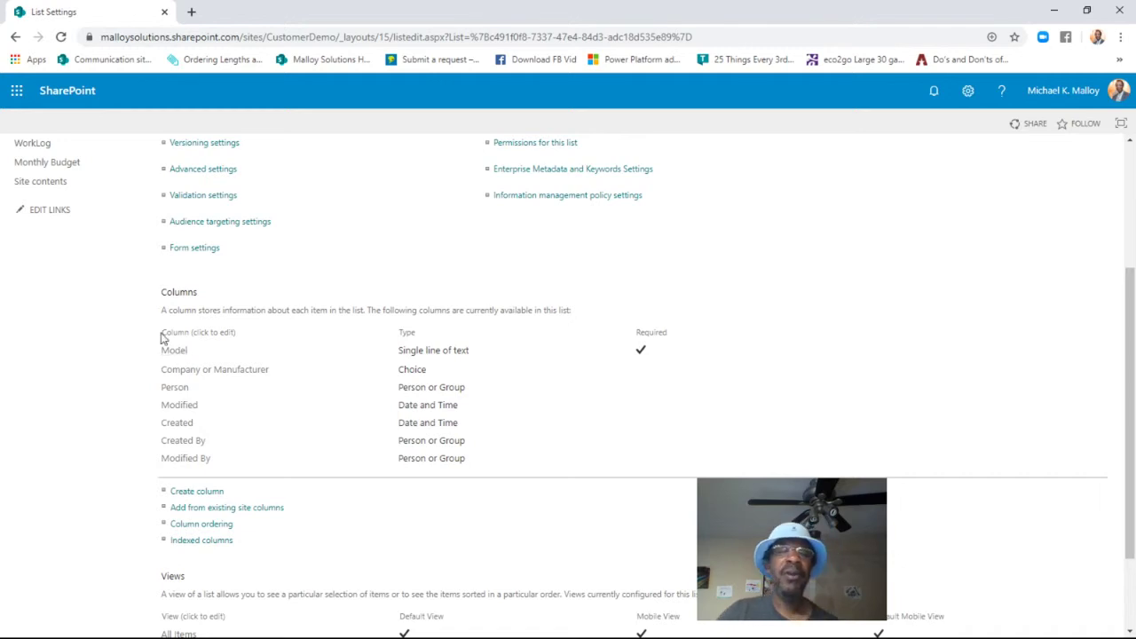
Step: Return to the GamingConsoles list and show the All Items view options
scroll(122, 293, "up", 3)
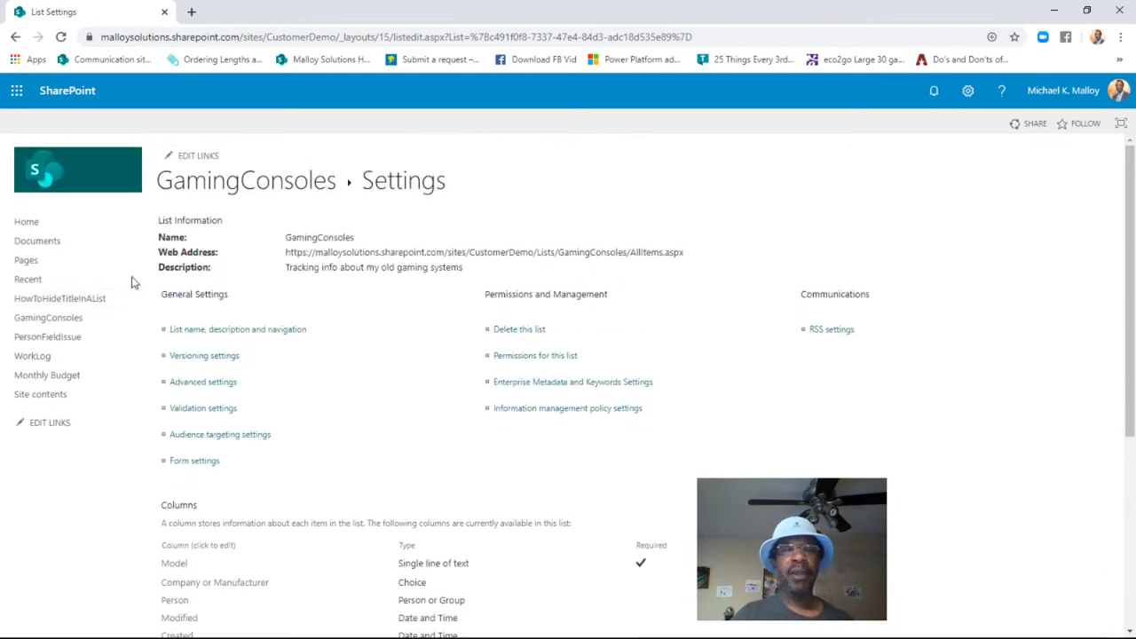
left_click(15, 37)
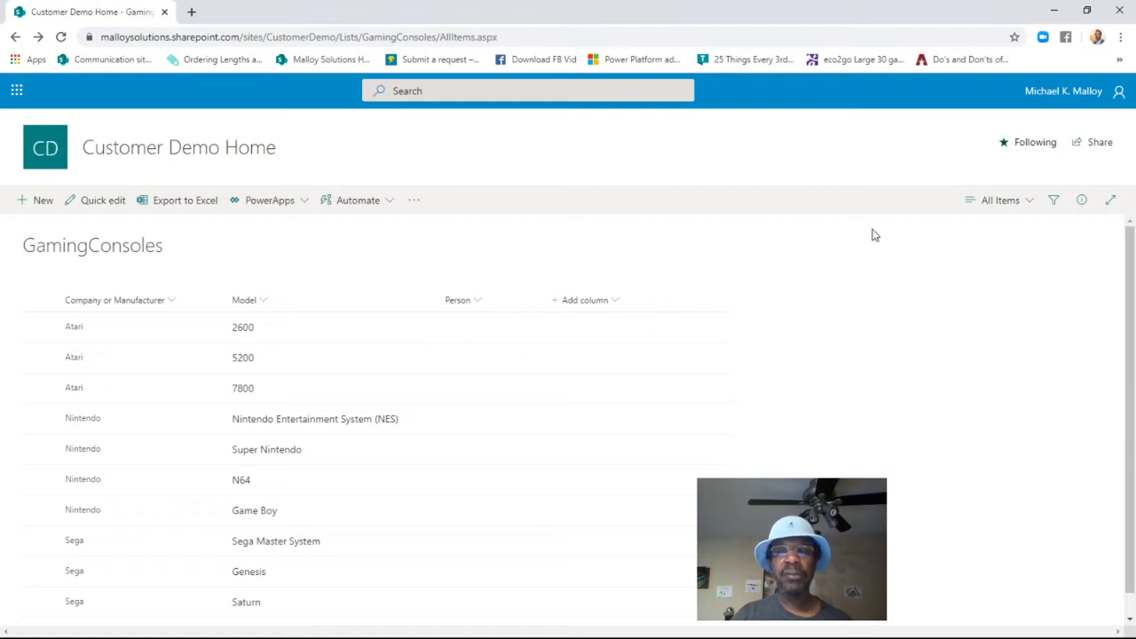
left_click(1008, 204)
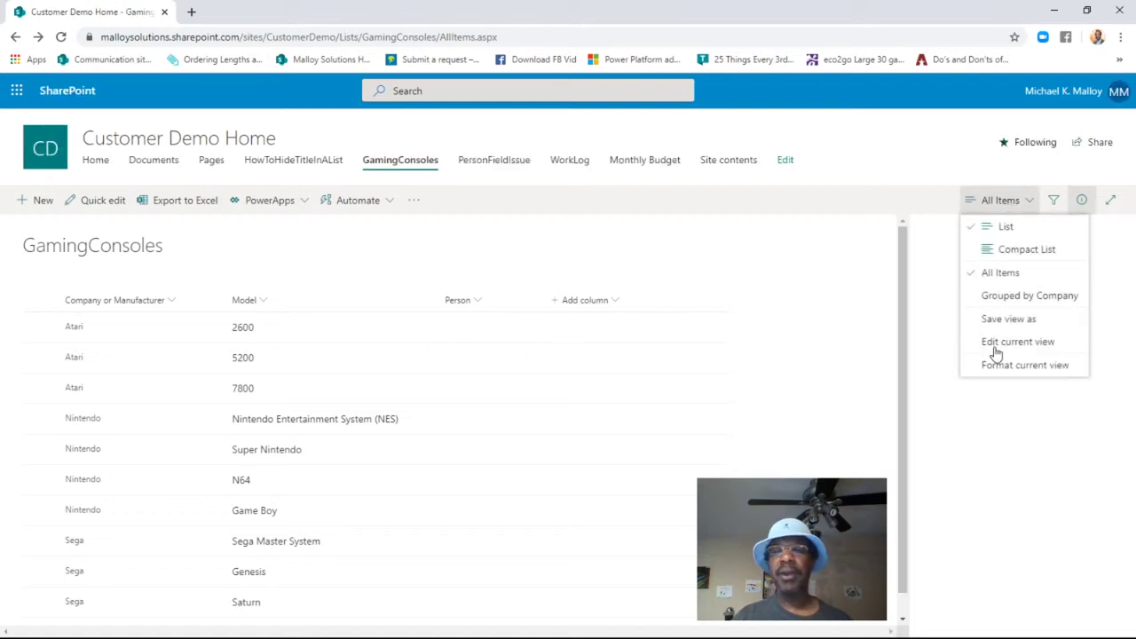
left_click(1012, 204)
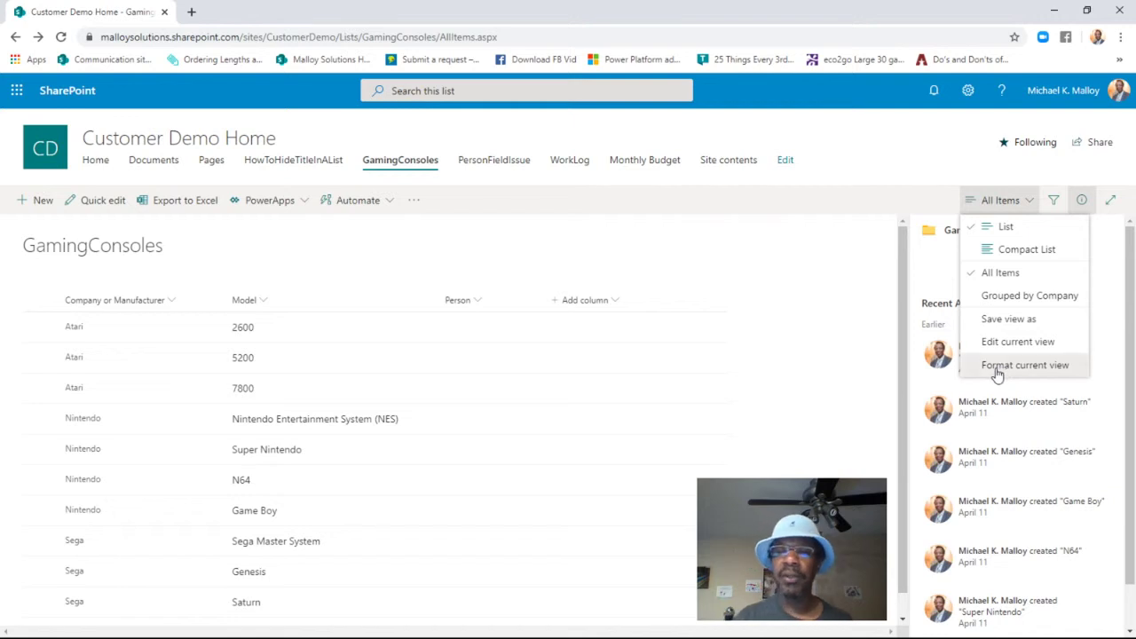
Step: Choose Format current view for the GamingConsoles All Items view
left_click(1000, 367)
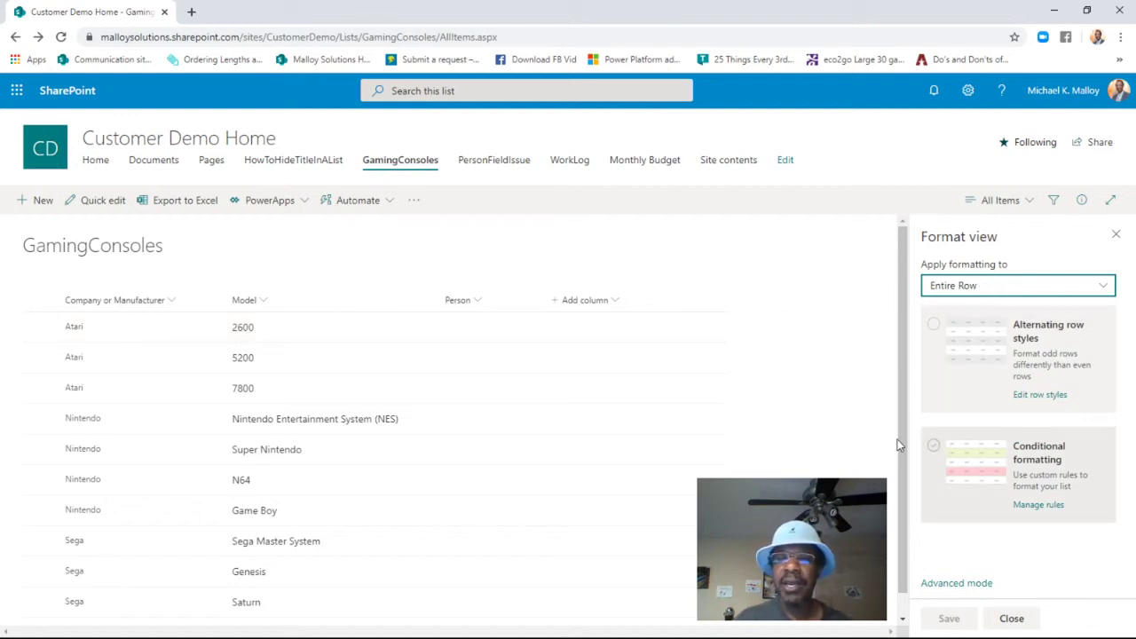
mouse_move(373, 387)
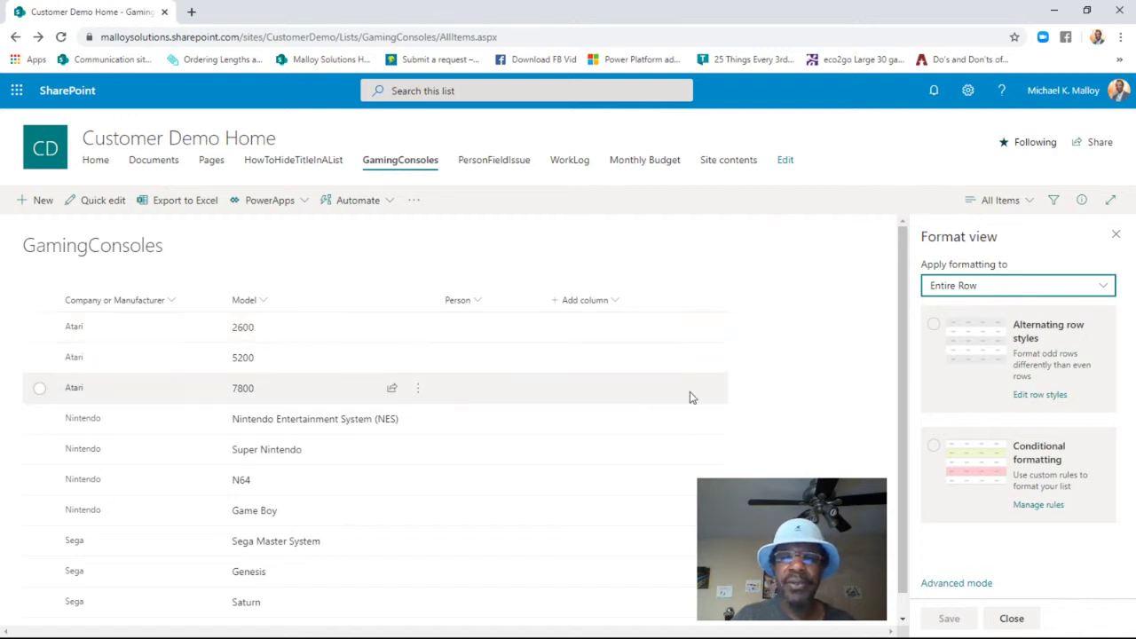
Step: Save conditional formatting for the GamingConsoles view and reopen its rules list
left_click(933, 448)
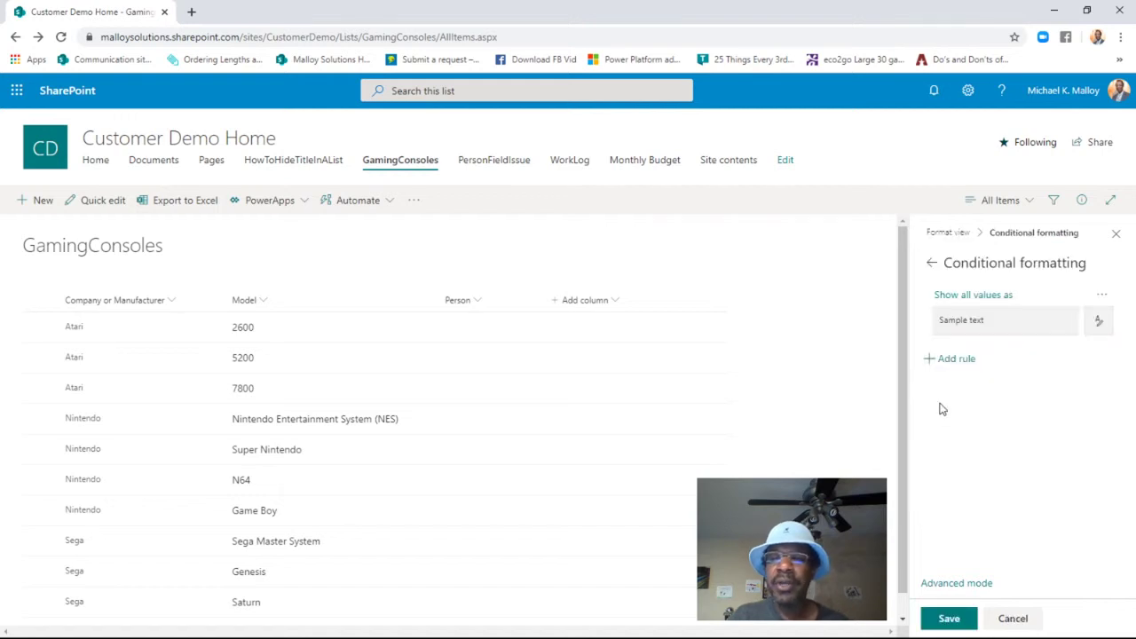
left_click(930, 263)
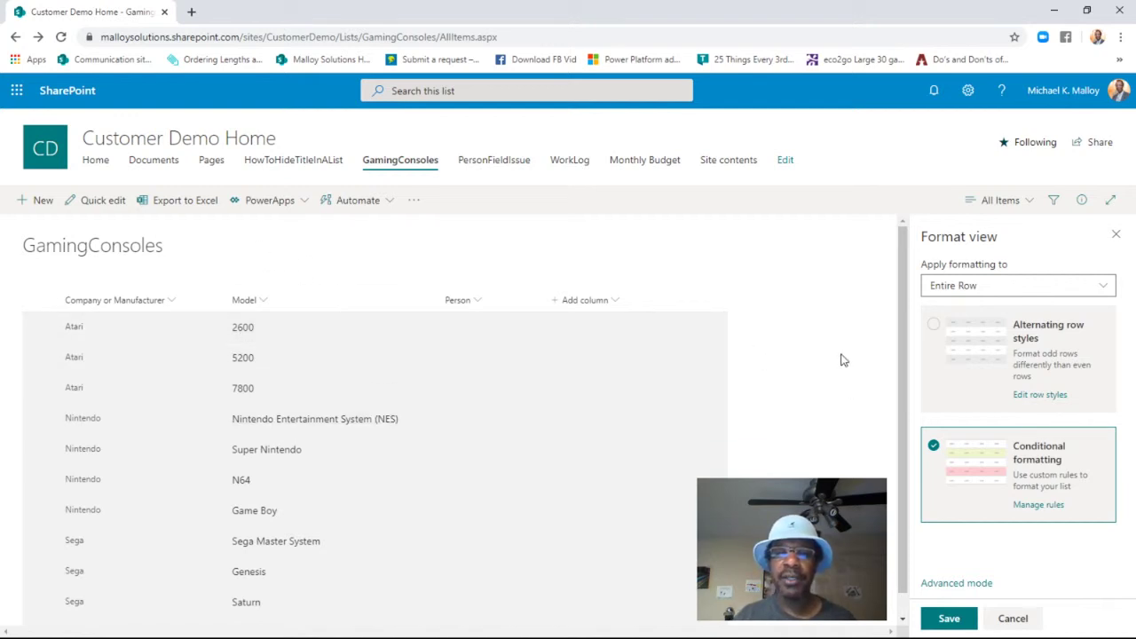
left_click(948, 619)
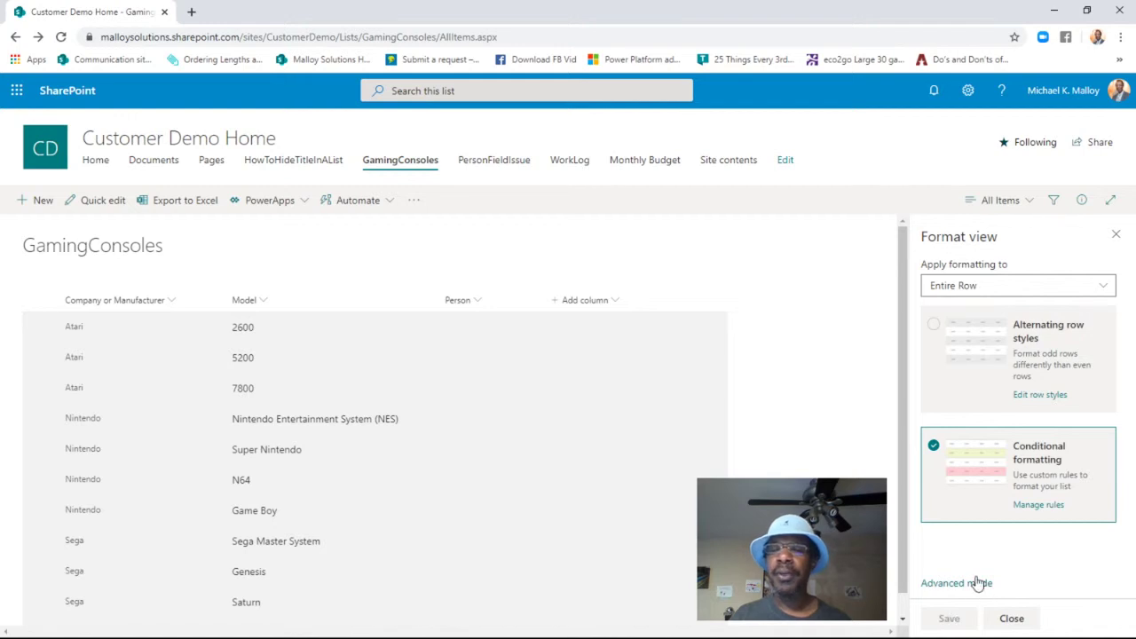
left_click(1036, 504)
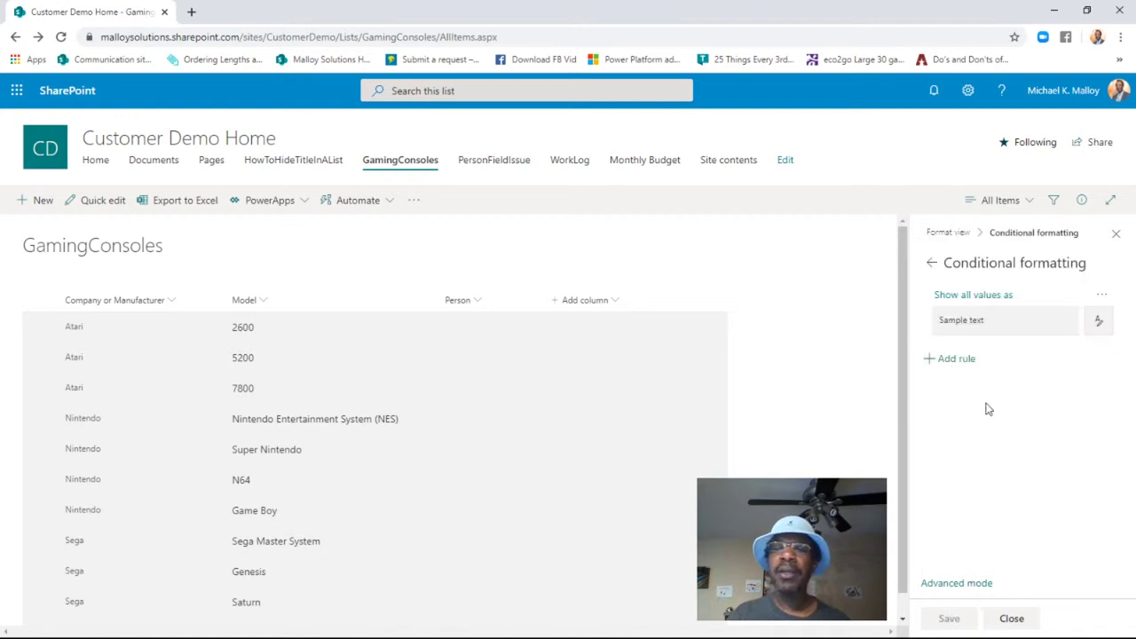
mouse_move(1007, 310)
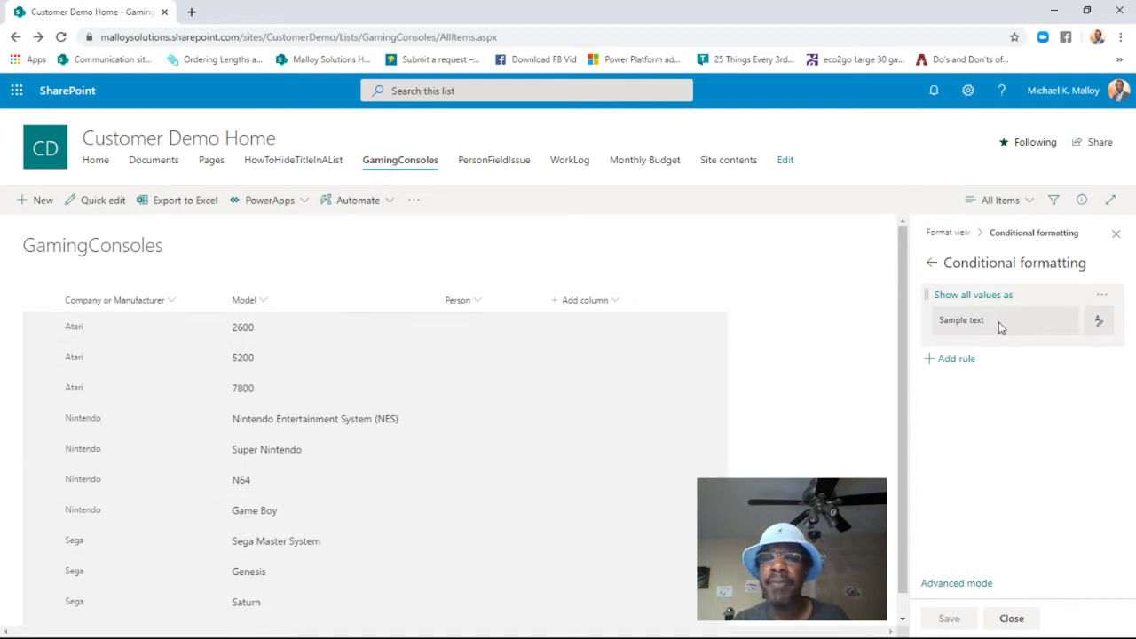
Step: Edit the existing 'Show all values as' formatting rule
left_click(1102, 297)
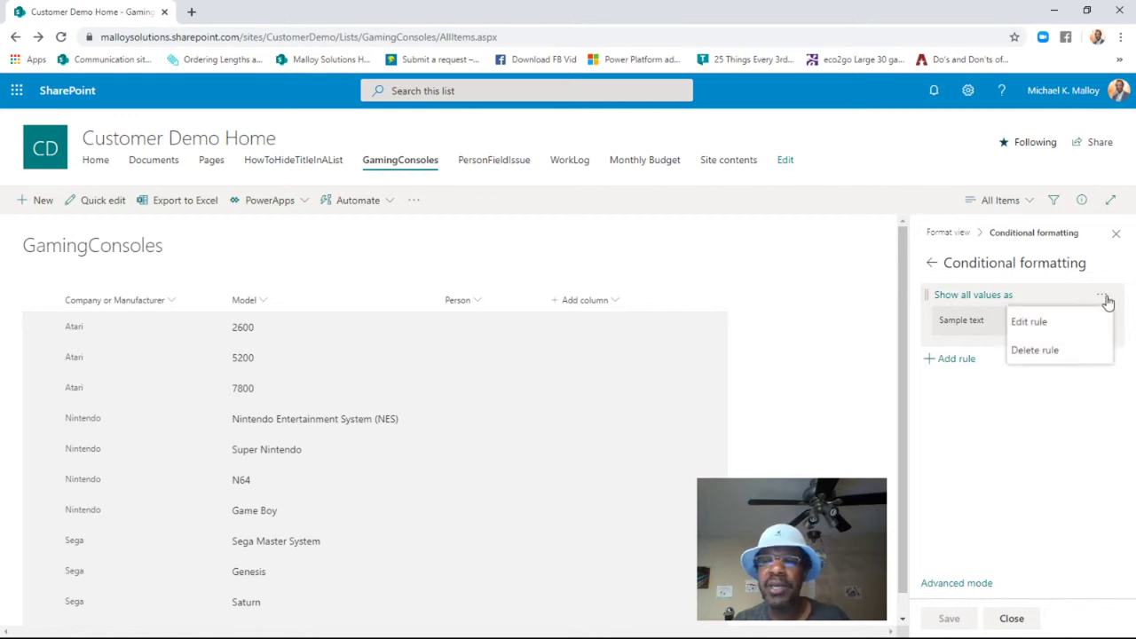
left_click(1030, 323)
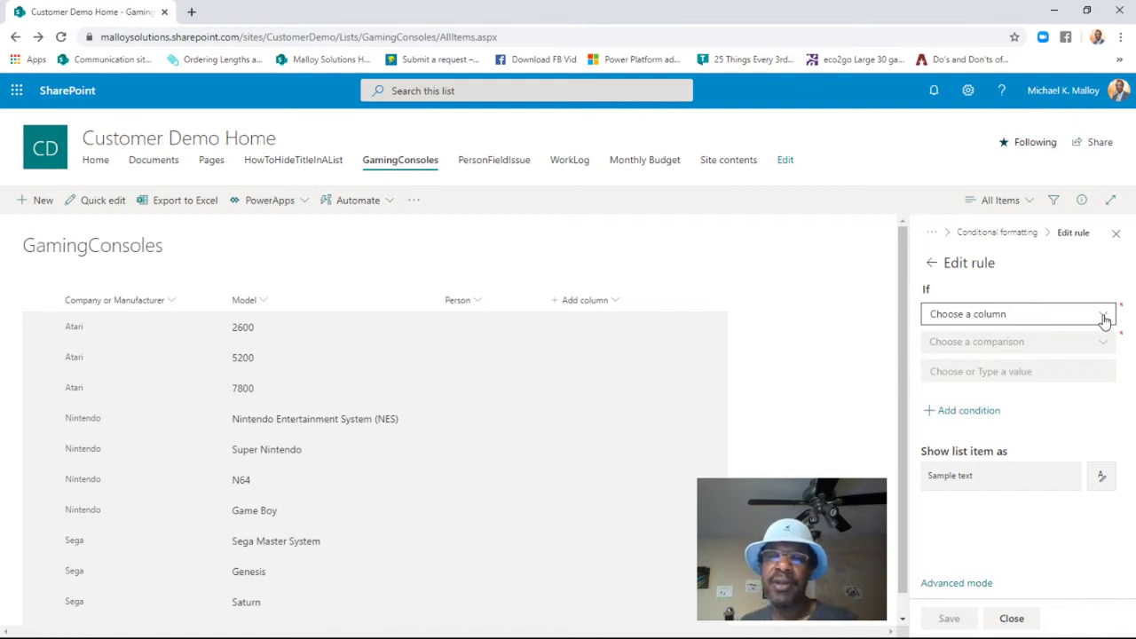
Step: Set the rule condition to Company or Manufacturer is equal to Atari
left_click(1104, 317)
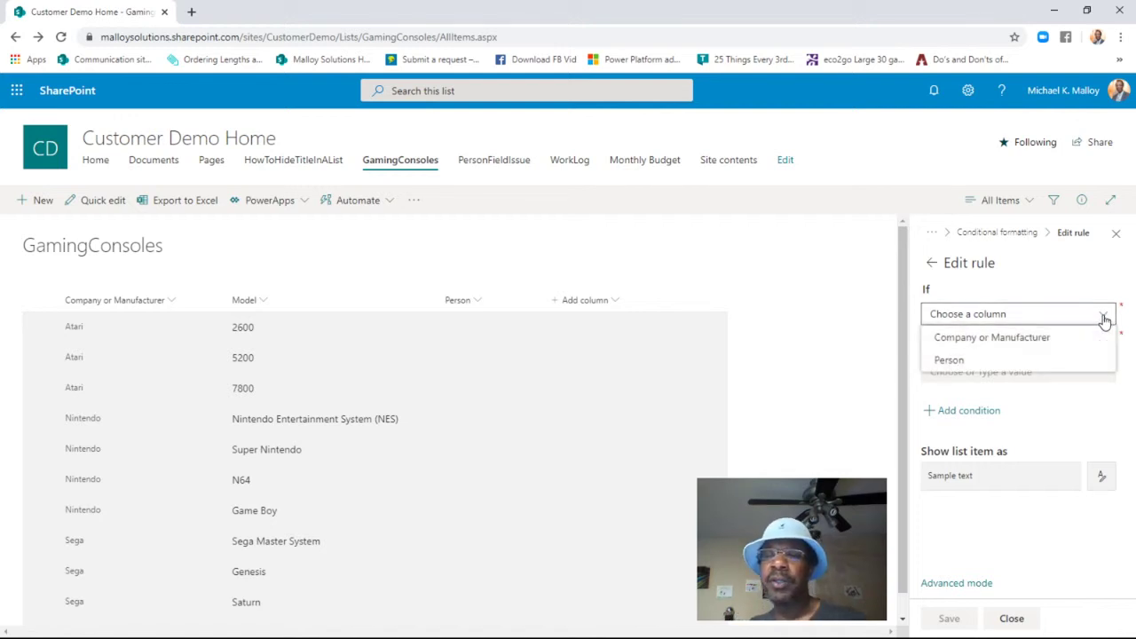
left_click(997, 340)
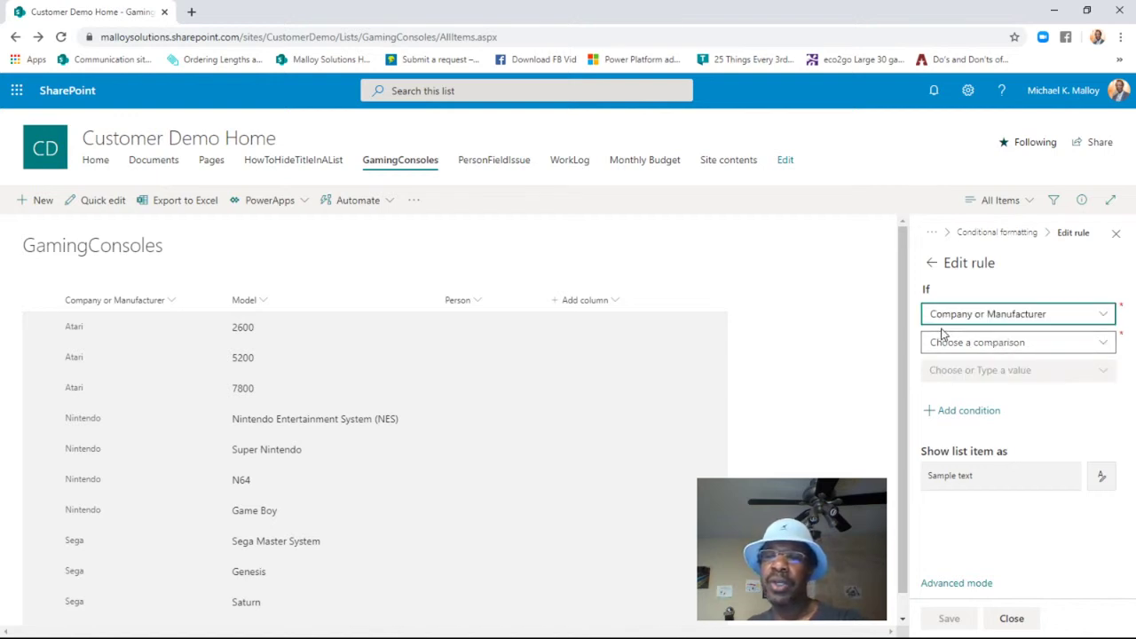
left_click(970, 344)
left_click(953, 366)
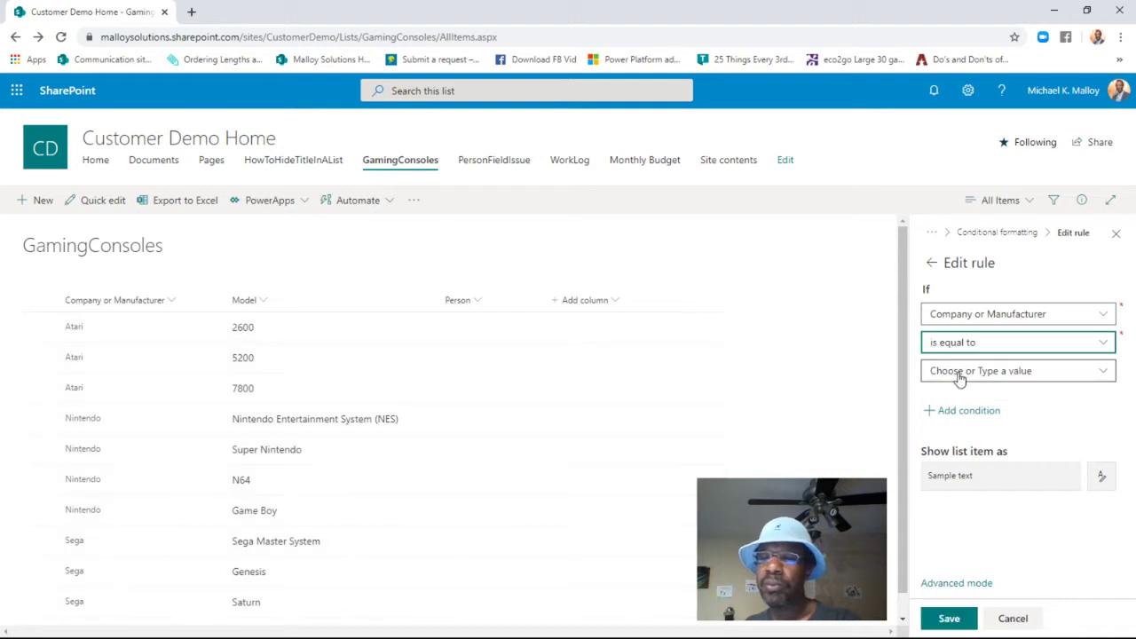
left_click(960, 372)
left_click(950, 394)
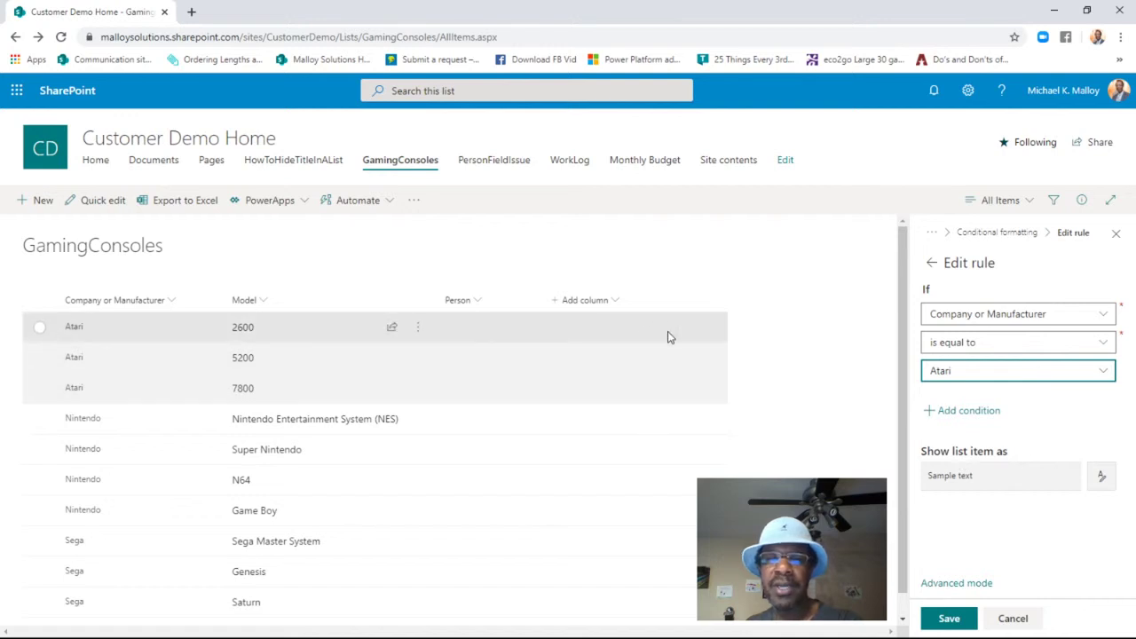
mouse_move(372, 388)
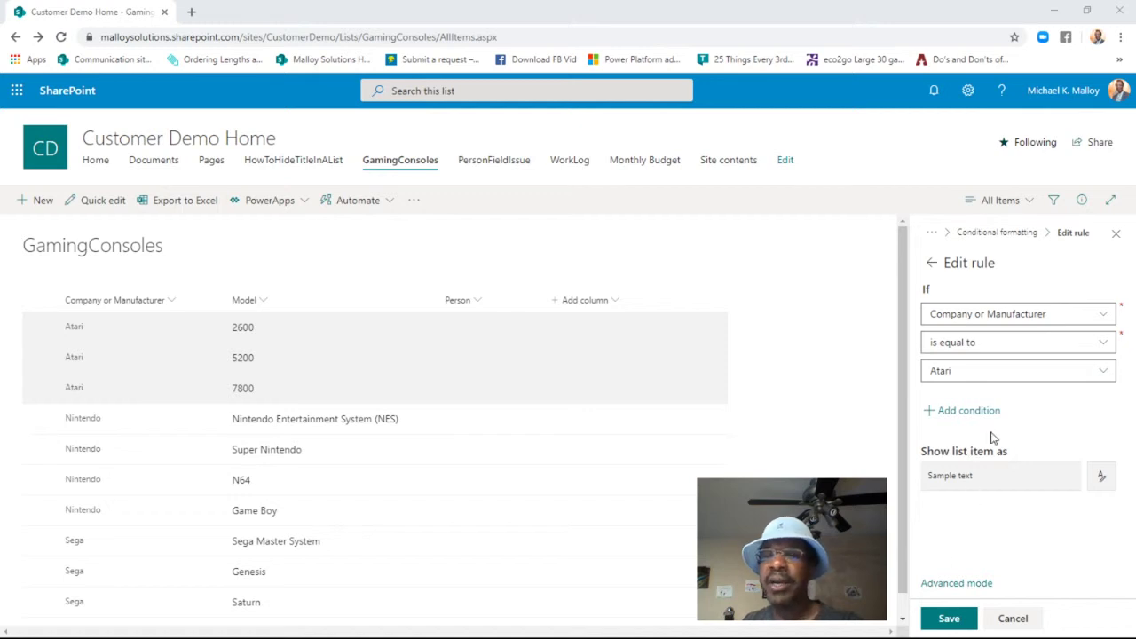
Step: Give the Atari rule's style No fill, removing the grey row shading
left_click(1060, 9)
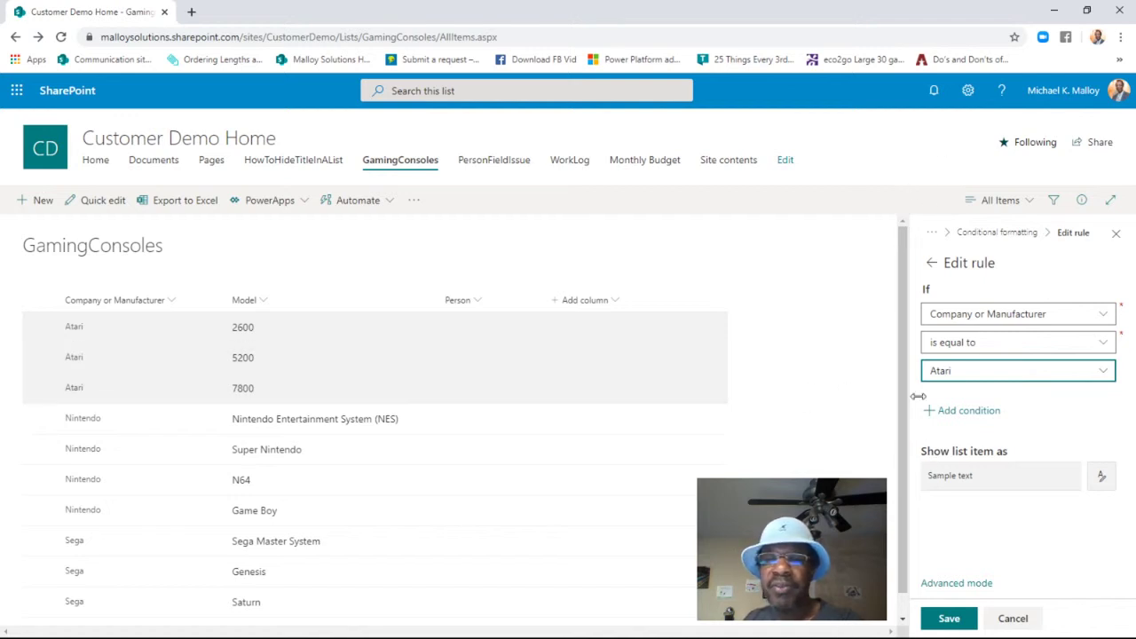
left_click(1101, 479)
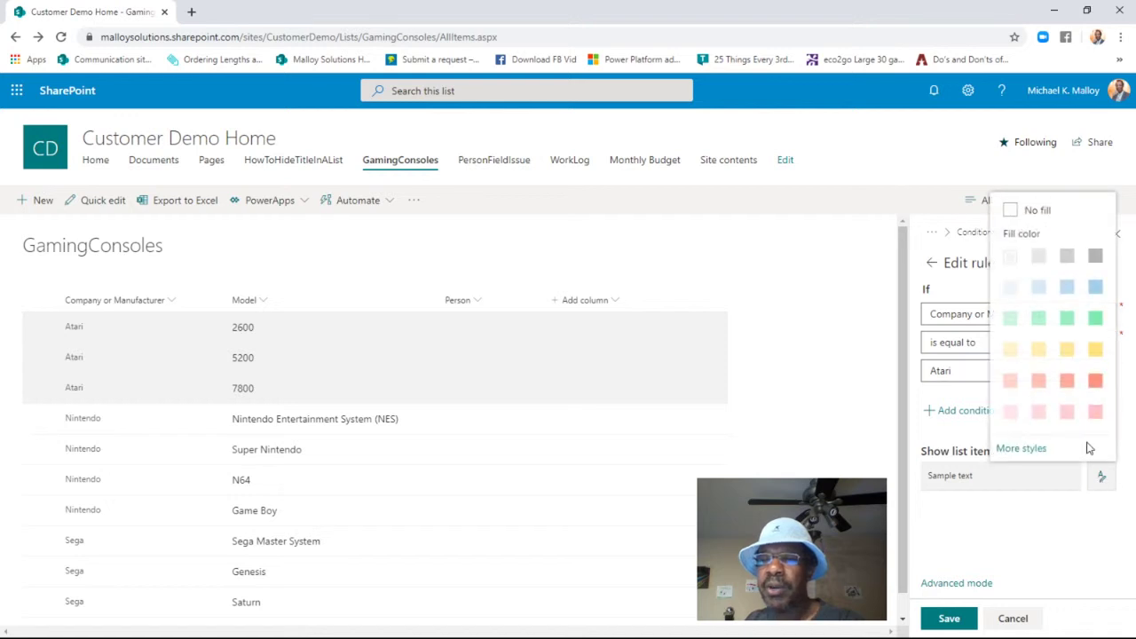
left_click(1020, 213)
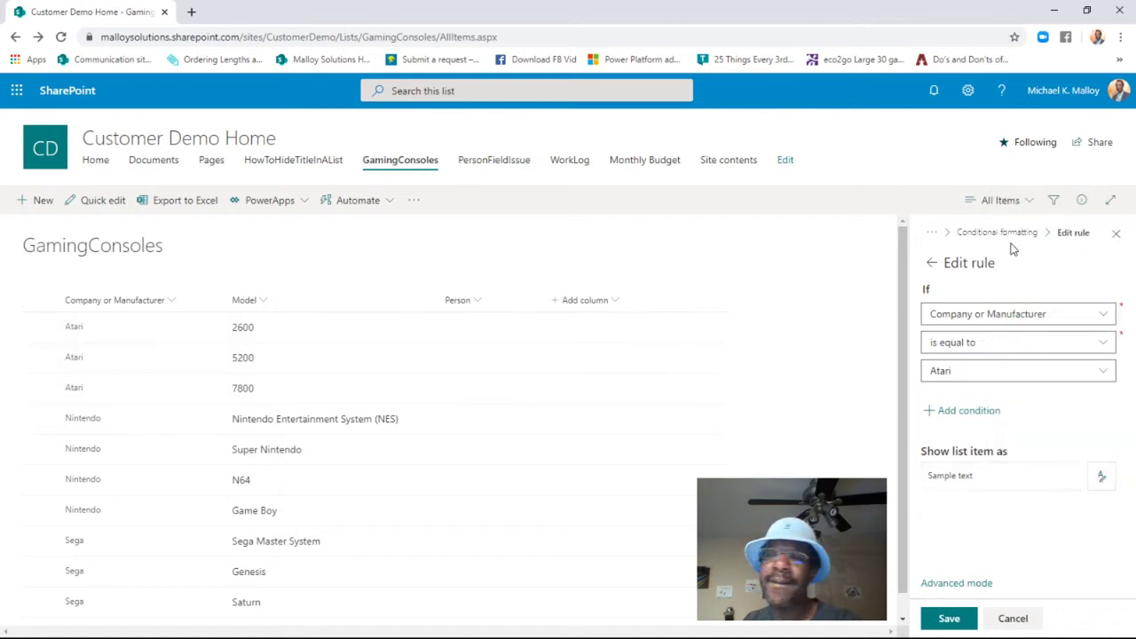
left_click(1101, 480)
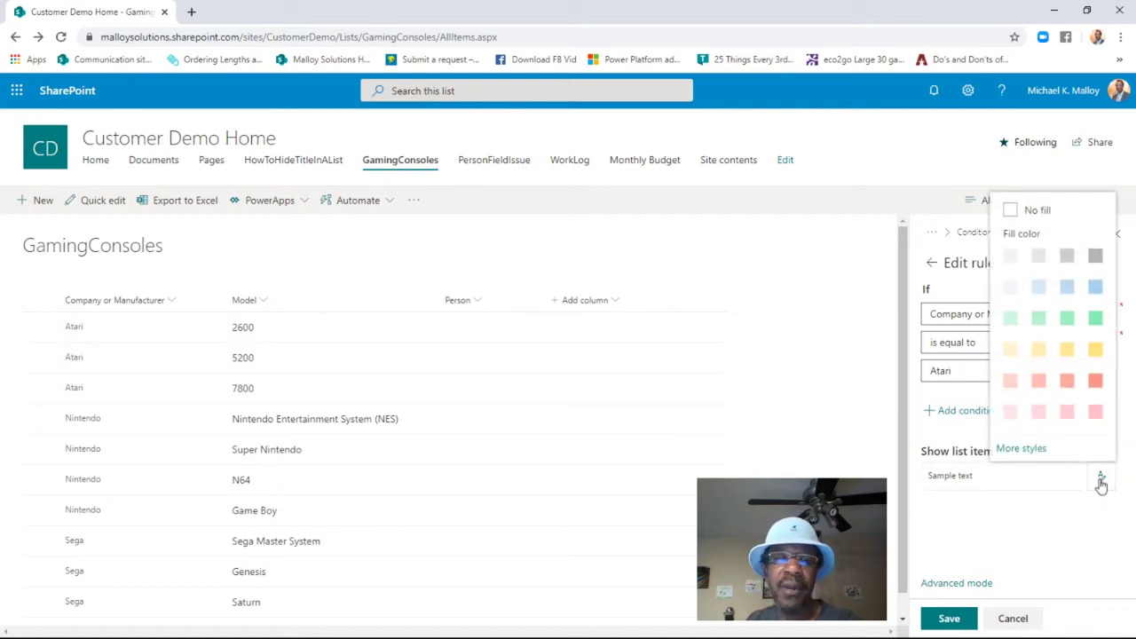
Step: Make the Atari rule's text bold, save the rule and close the formatting panel
left_click(1020, 449)
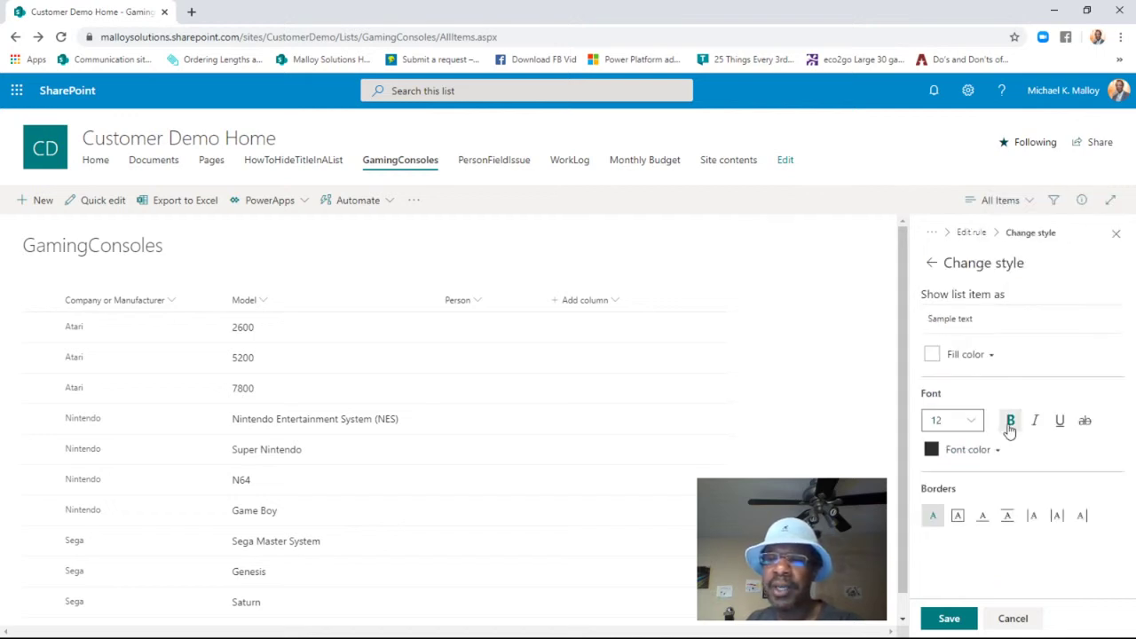
left_click(1014, 425)
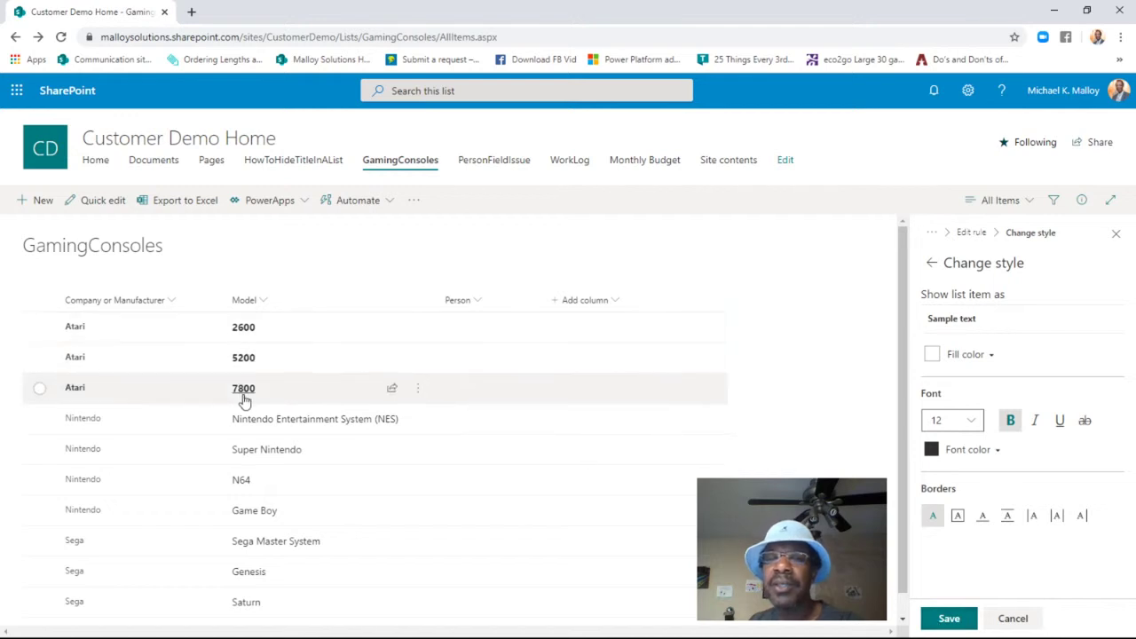
left_click(948, 618)
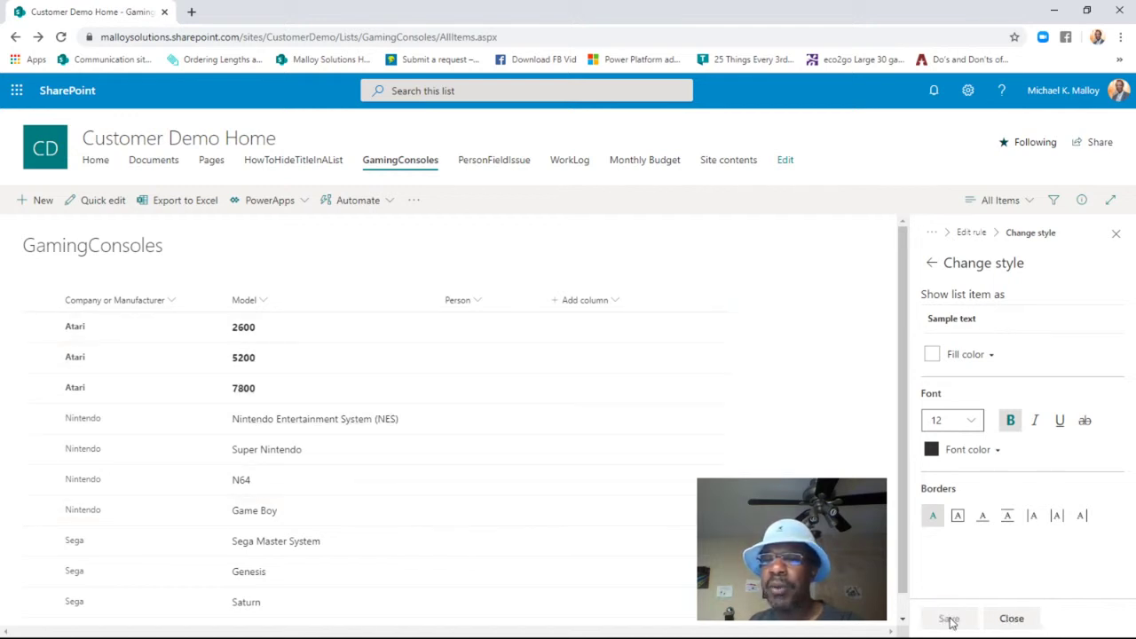
left_click(1011, 619)
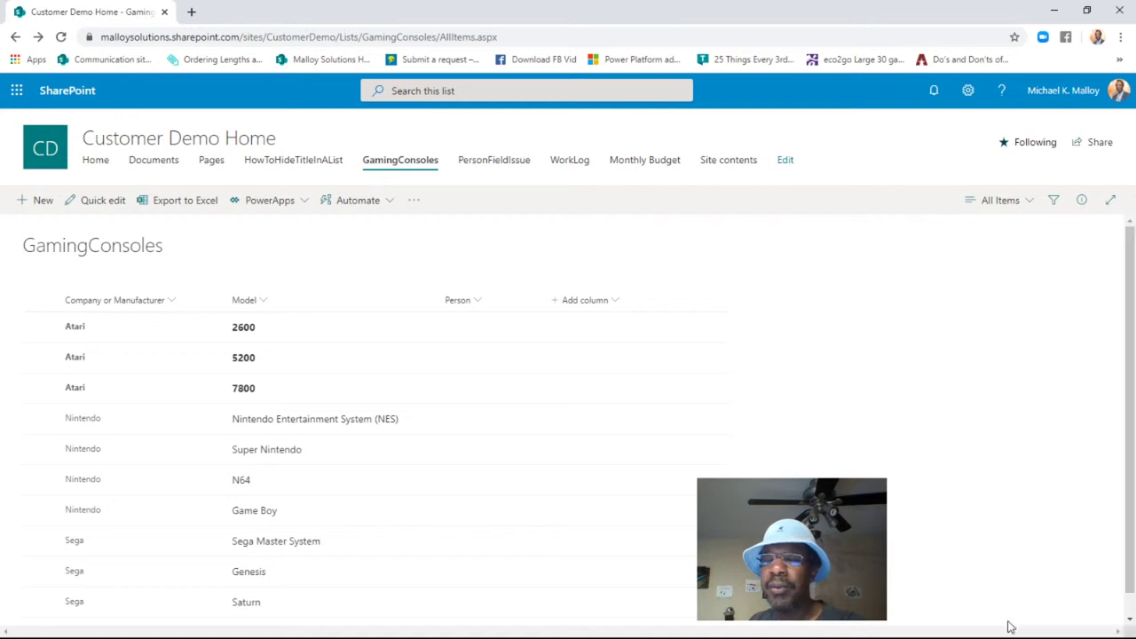
Step: Bring up the GamingConsoles conditional formatting rules again from Format current view
left_click(1020, 204)
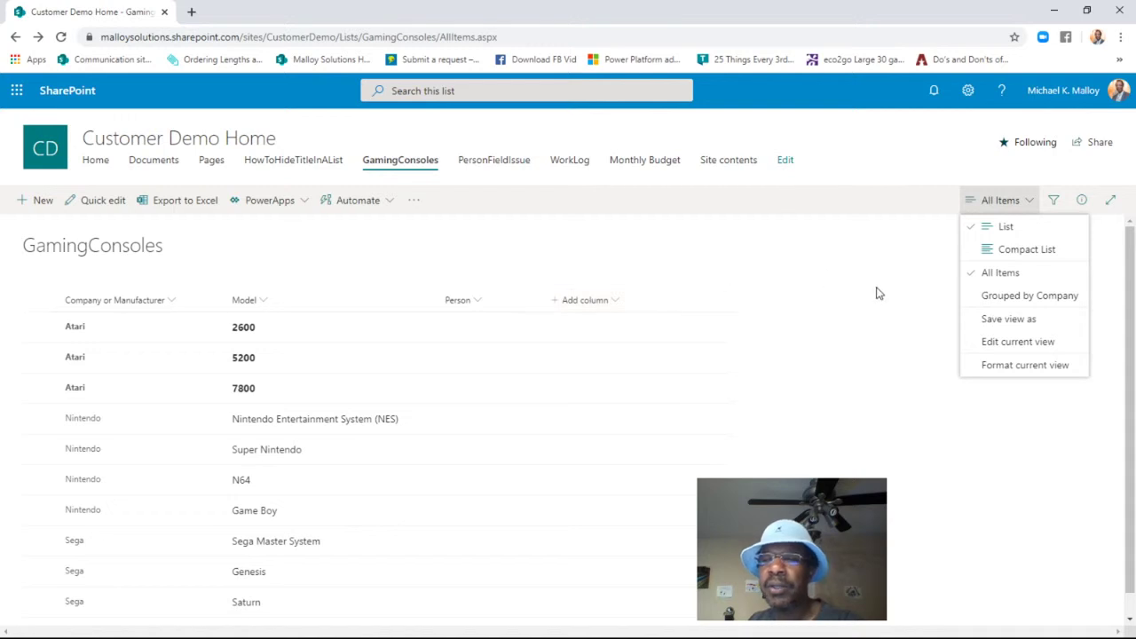
left_click(1006, 366)
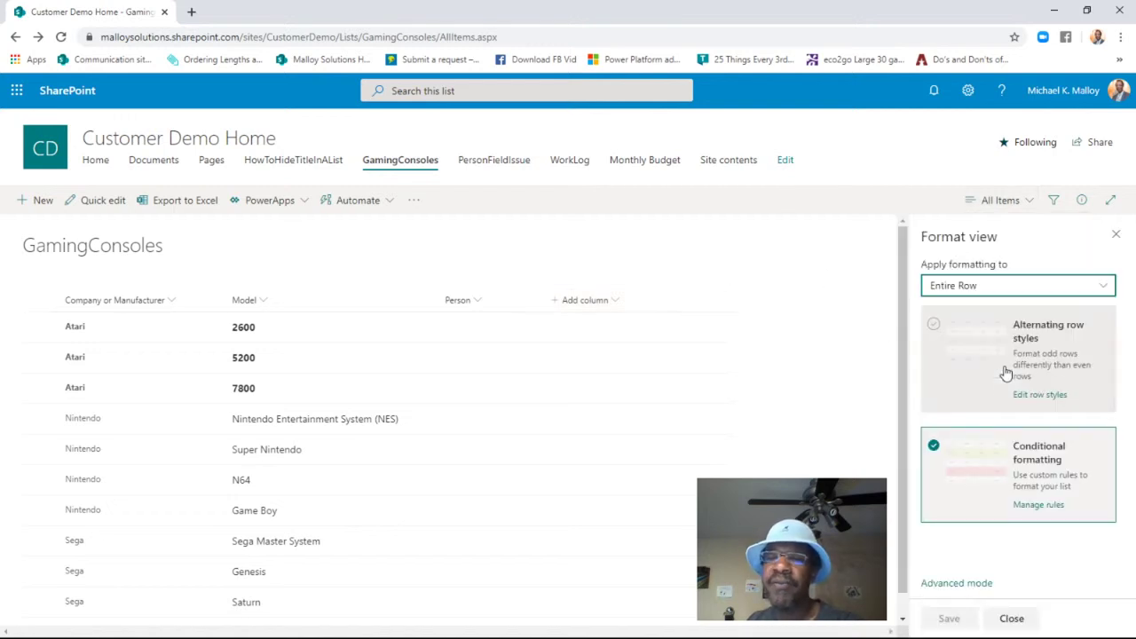
left_click(1028, 506)
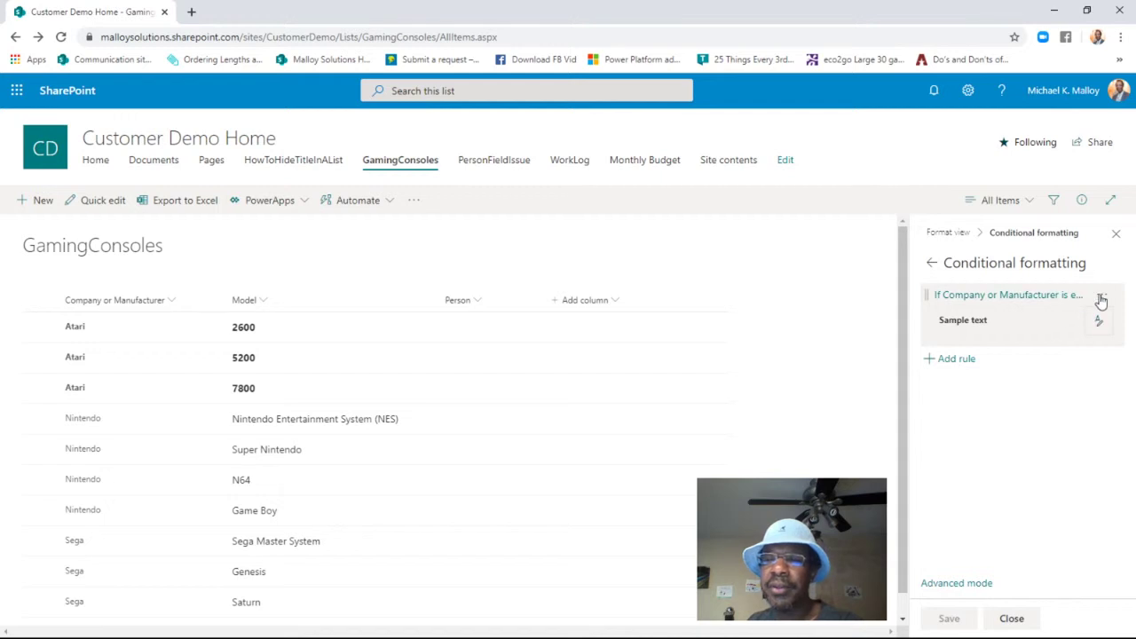
Step: Delete the Atari bold rule, save the view and close the formatting panel
left_click(1103, 299)
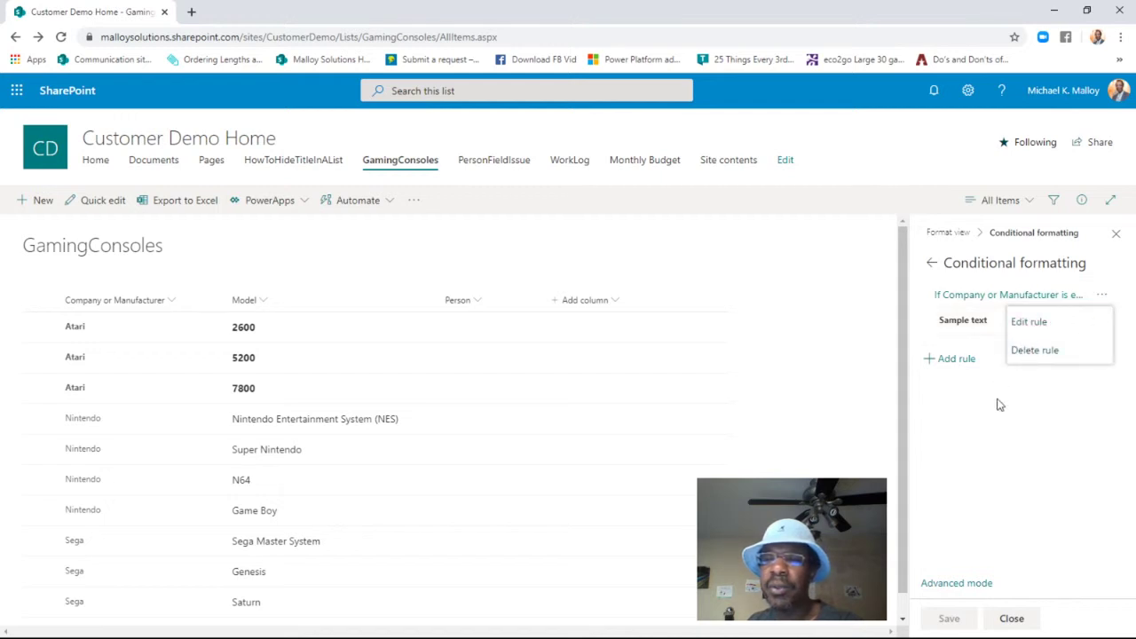
left_click(1026, 469)
left_click(1099, 321)
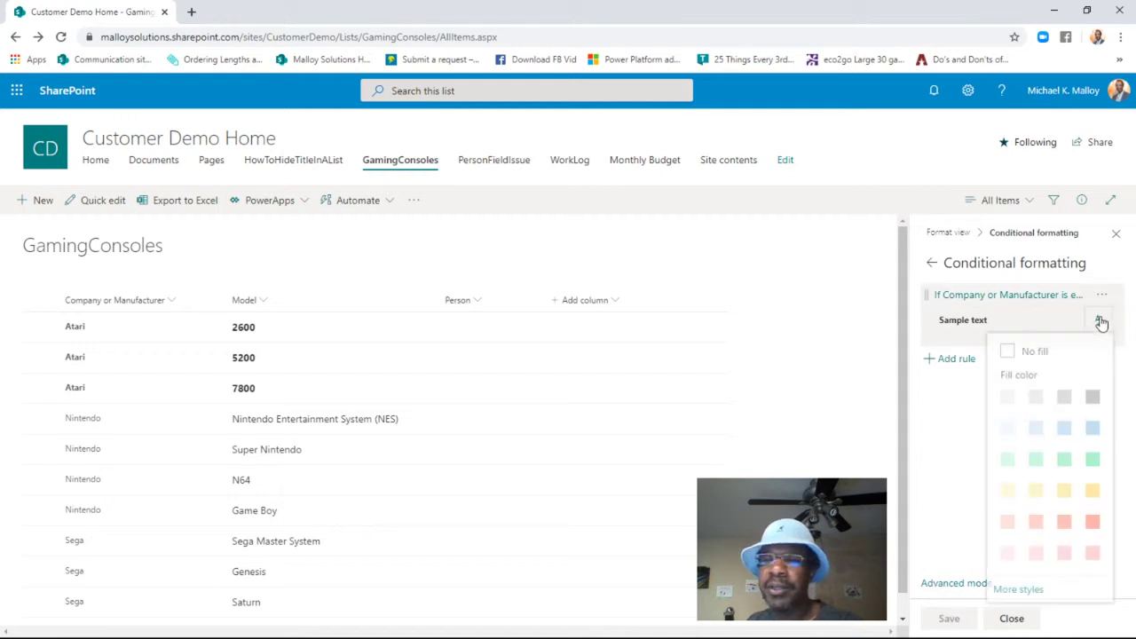
left_click(1084, 268)
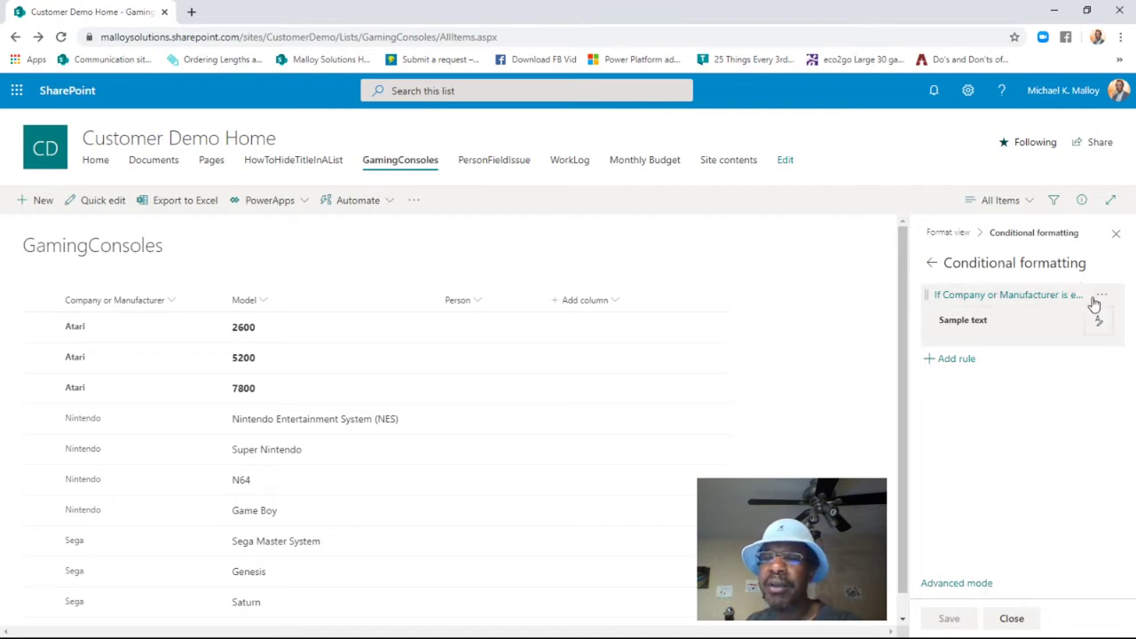
left_click(1101, 296)
left_click(1035, 349)
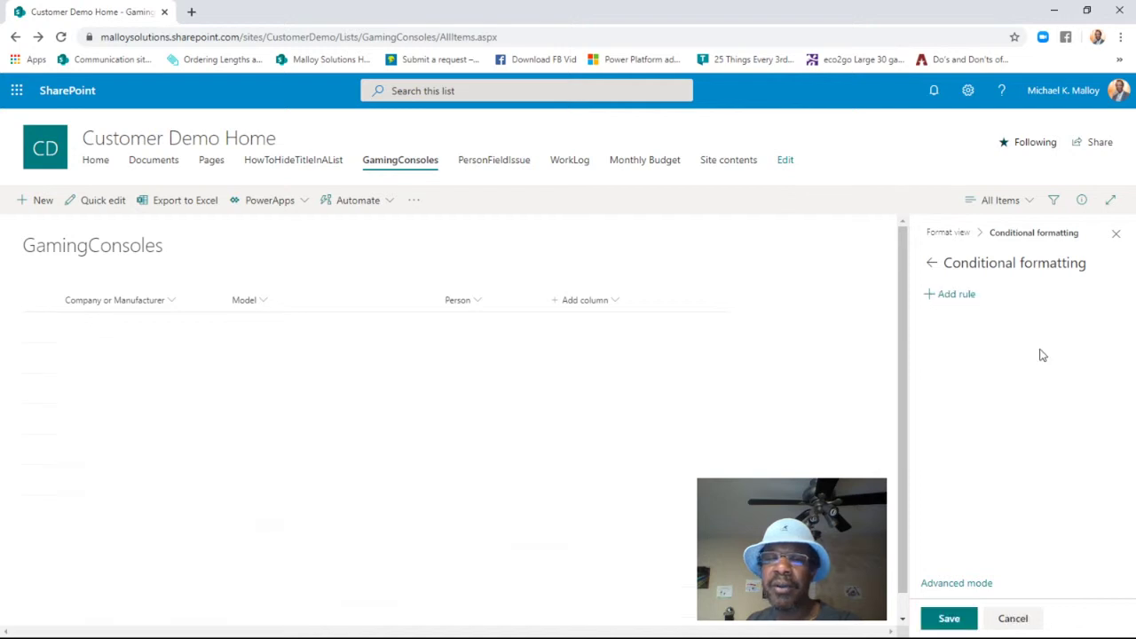
left_click(942, 618)
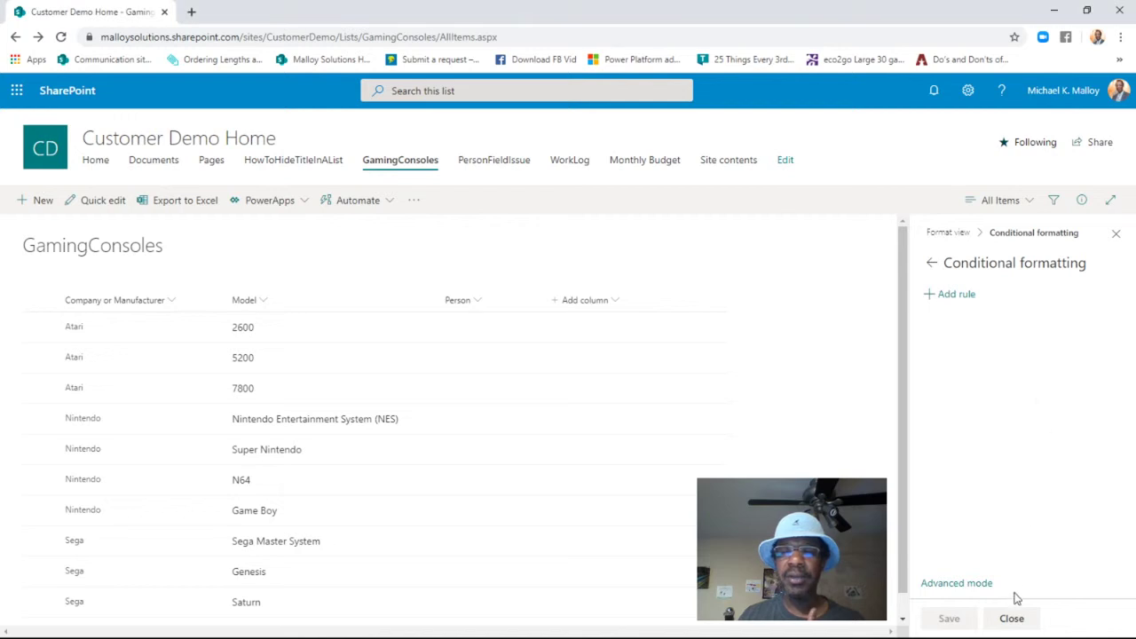
left_click(1010, 618)
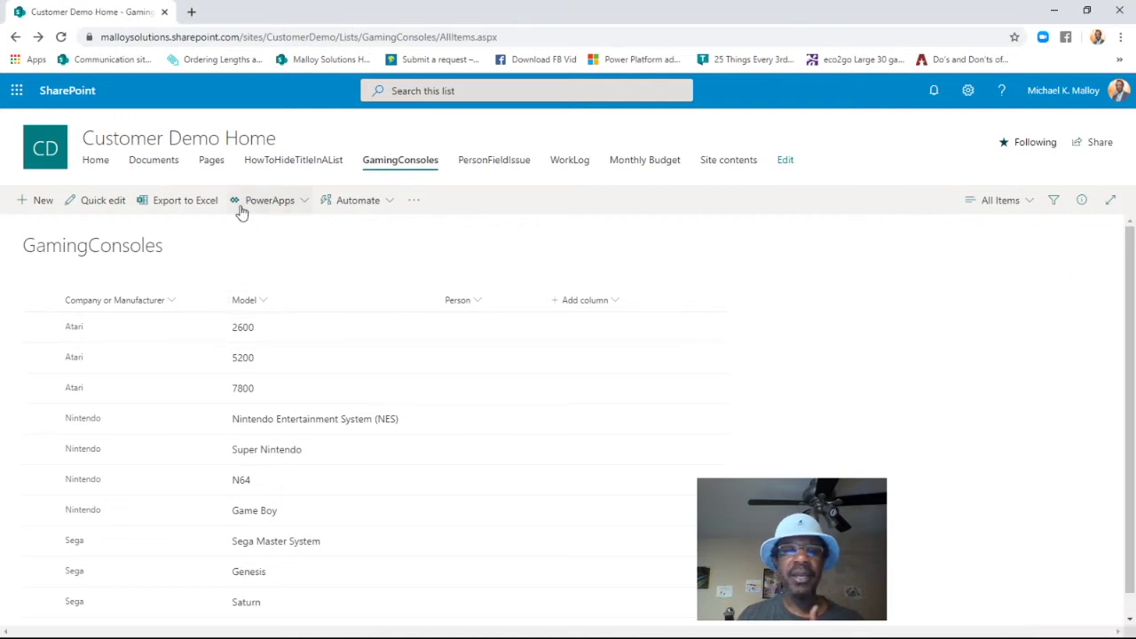
Step: Open the Documents library from the site navigation to list the rated Word files
left_click(140, 165)
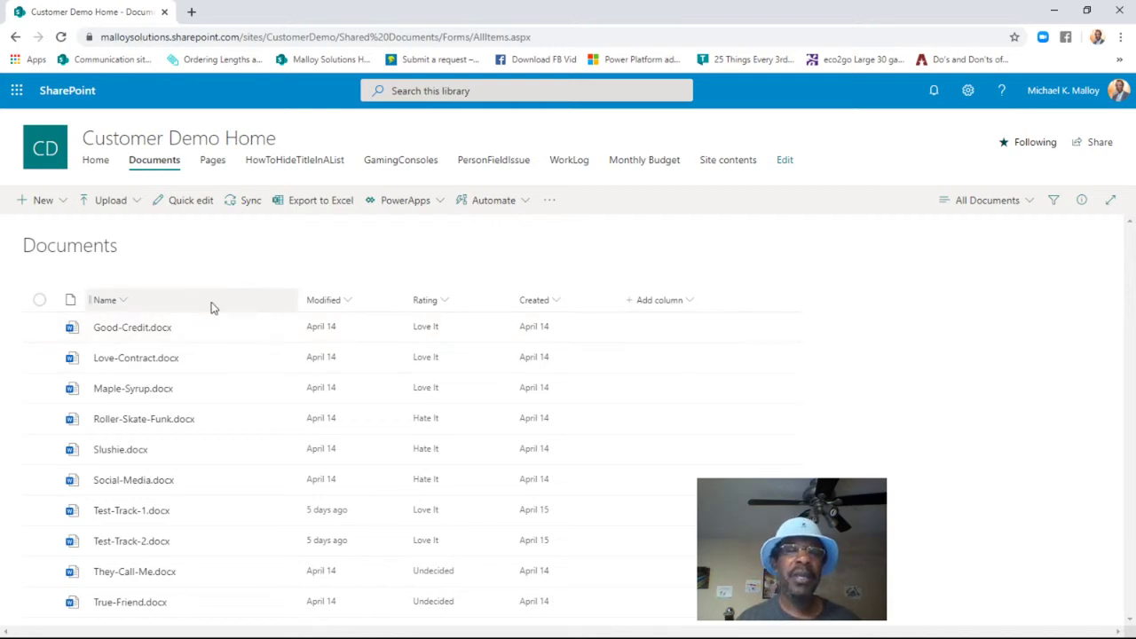
Step: Open Format current view for the All Documents view, with formatting applied to entire rows
left_click(1025, 203)
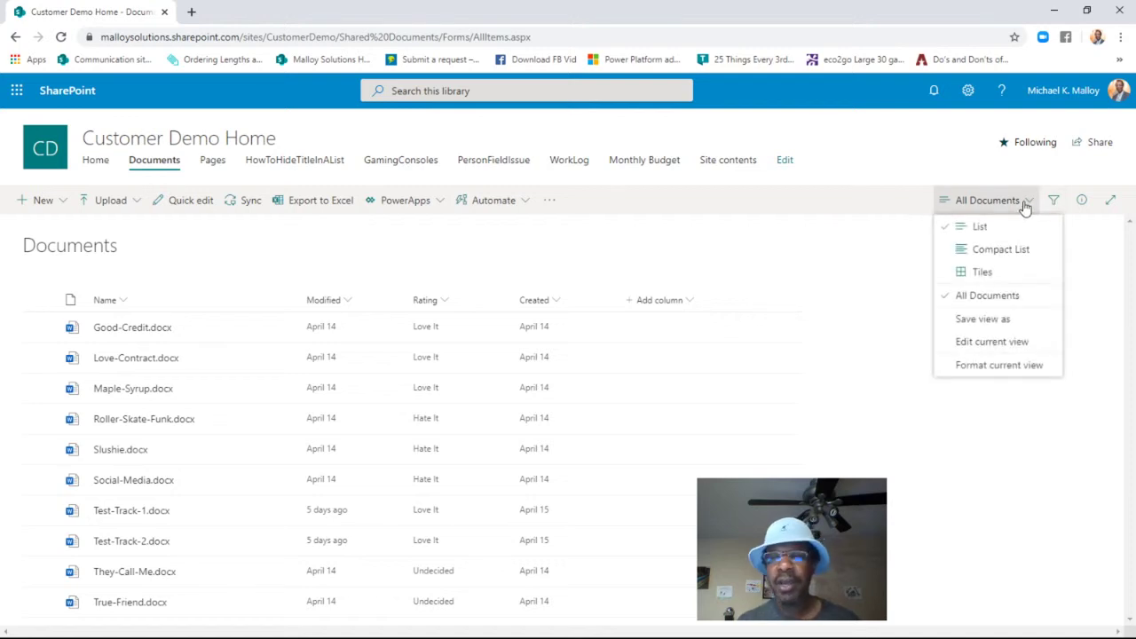
left_click(879, 159)
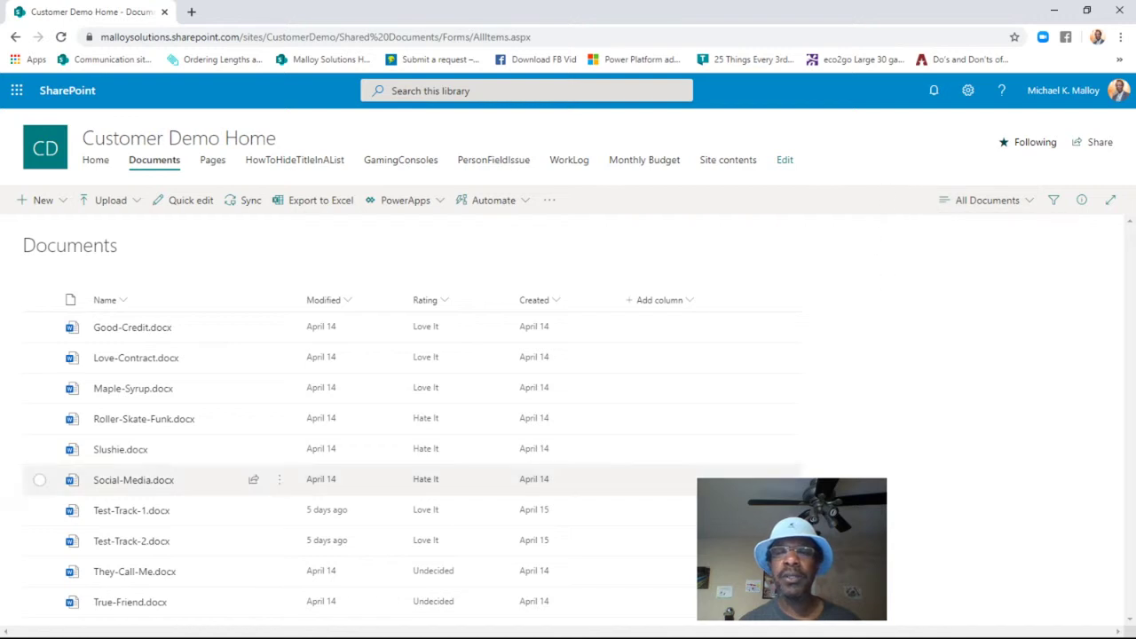
left_click(845, 634)
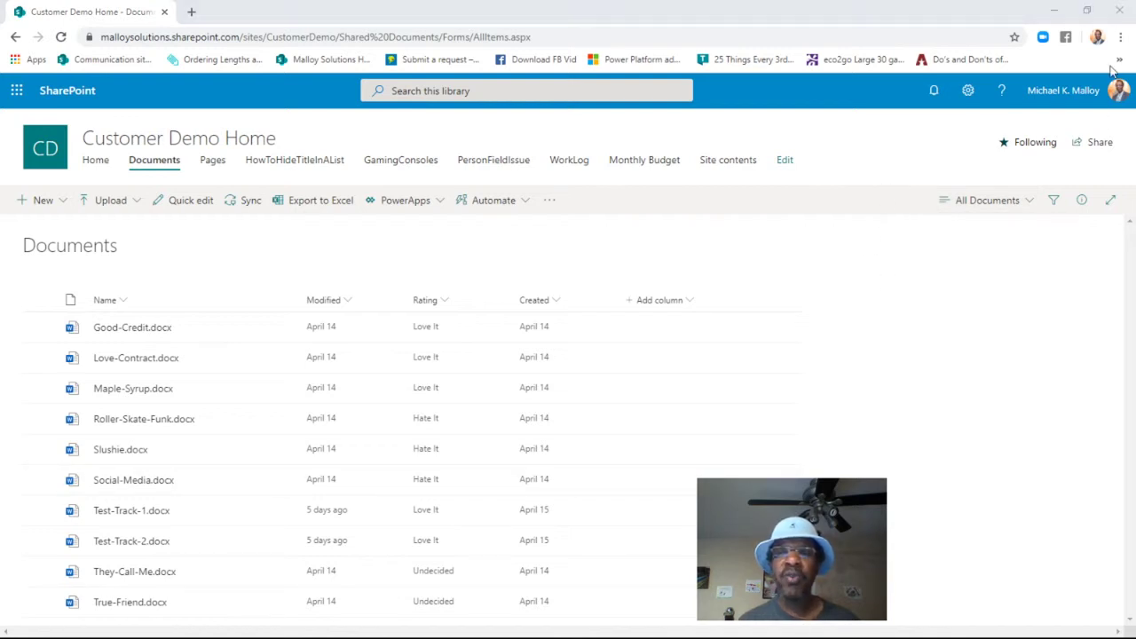
left_click(1043, 8)
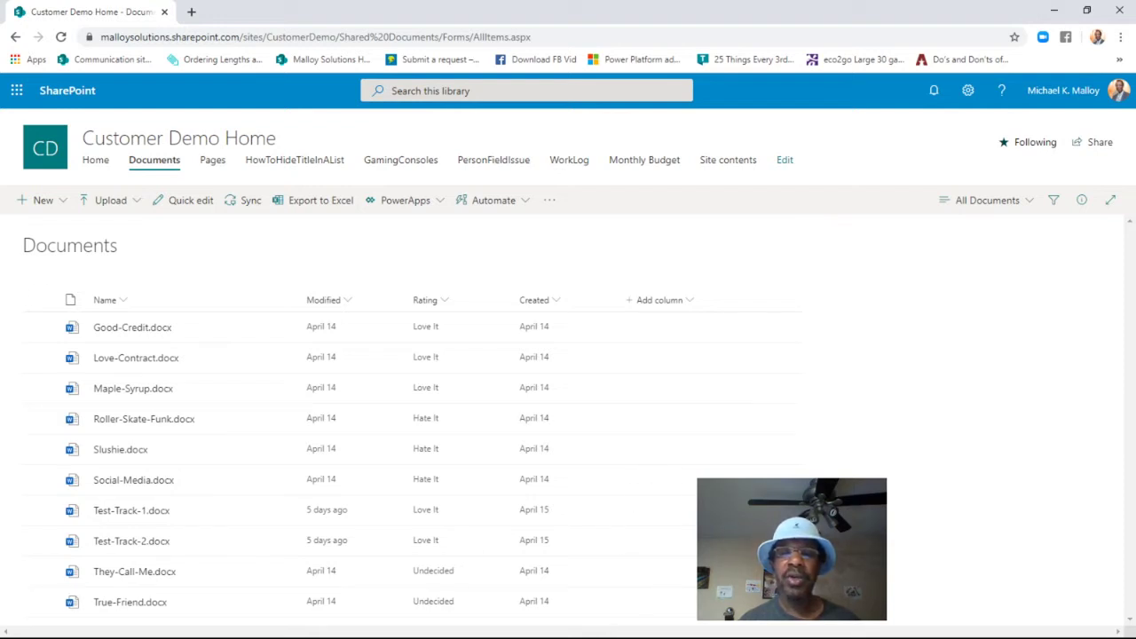
left_click(1007, 211)
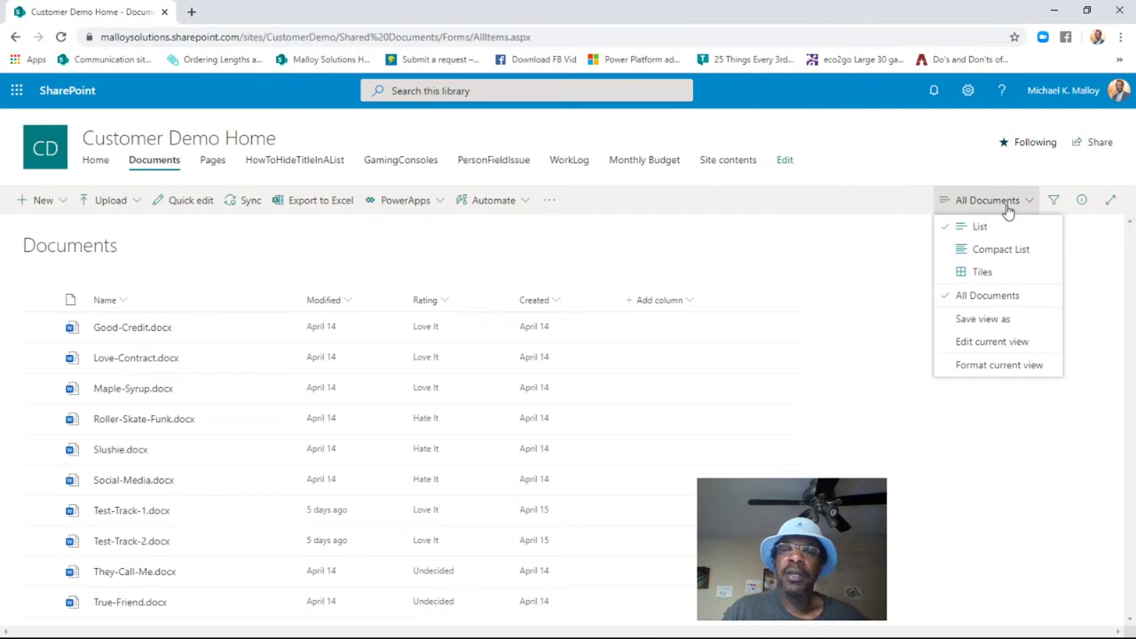
left_click(983, 373)
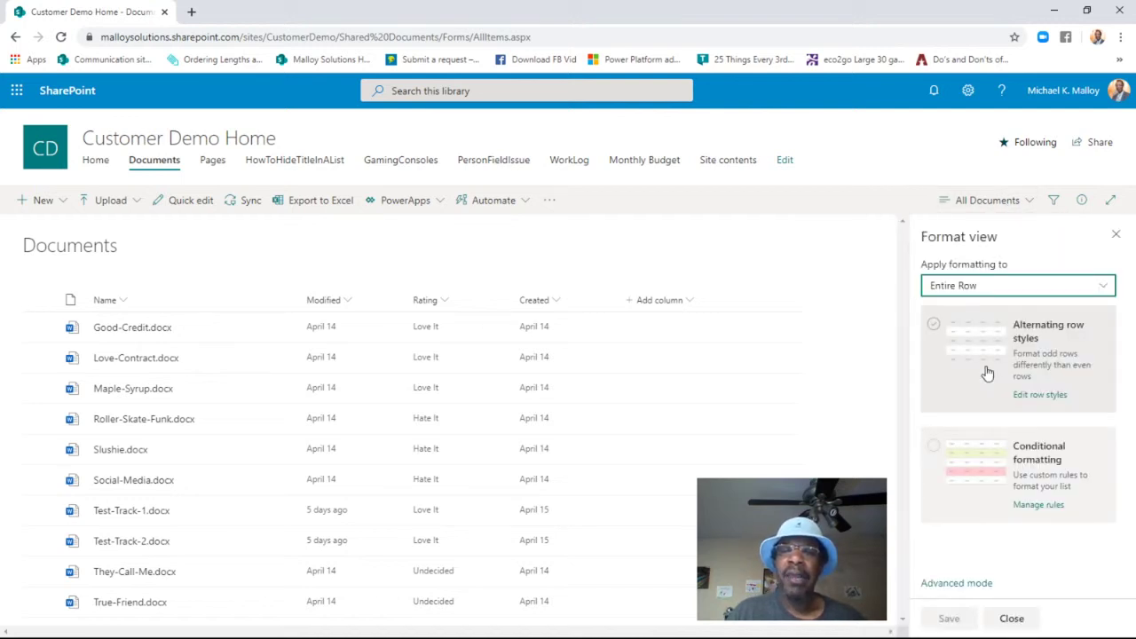
Step: Switch to conditional formatting and start editing the existing rule
left_click(1038, 504)
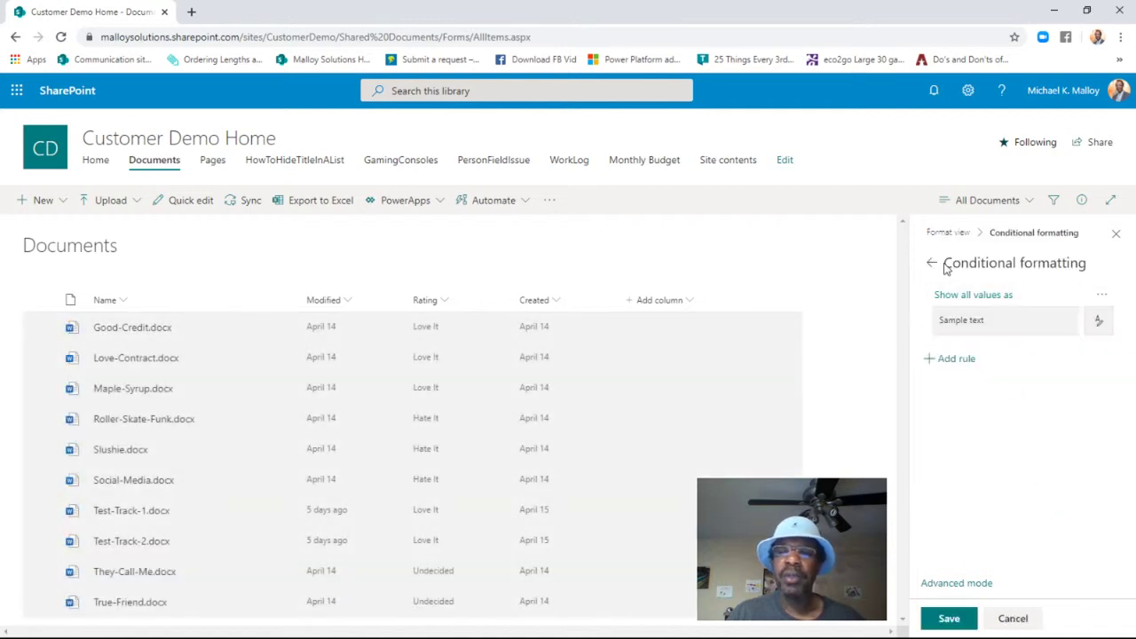
left_click(931, 264)
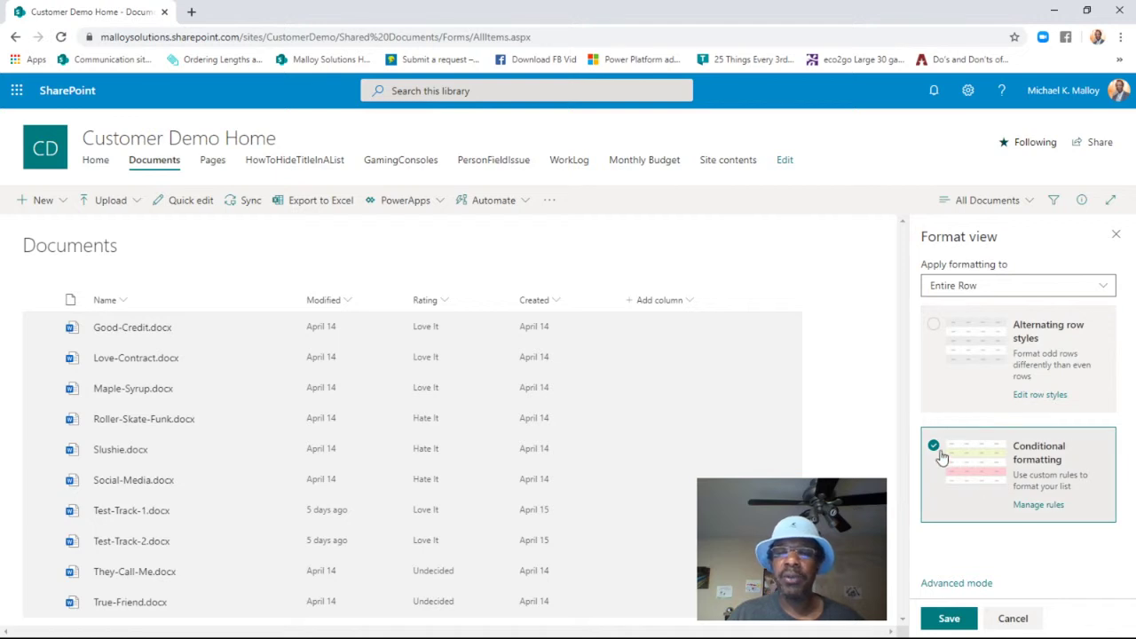
left_click(1036, 504)
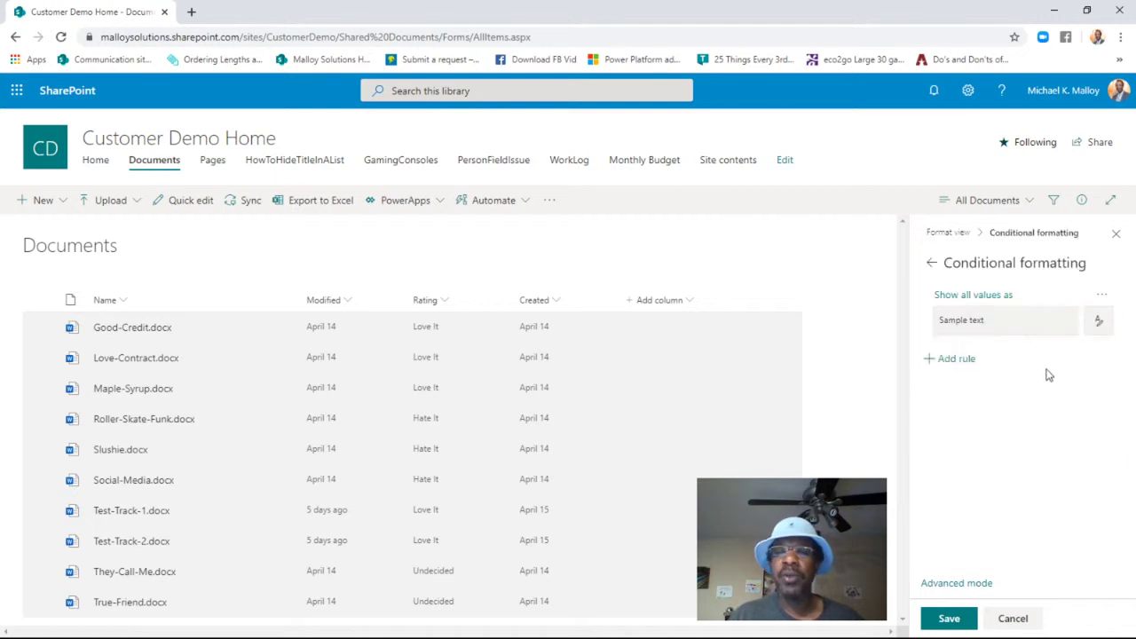
mouse_move(1021, 313)
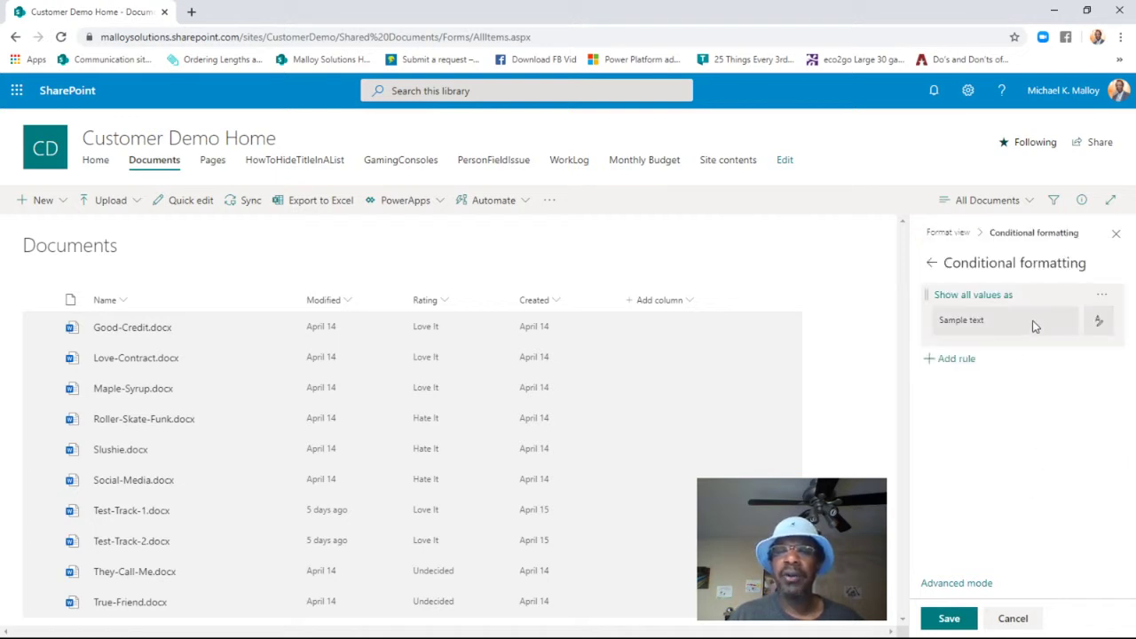
left_click(1101, 296)
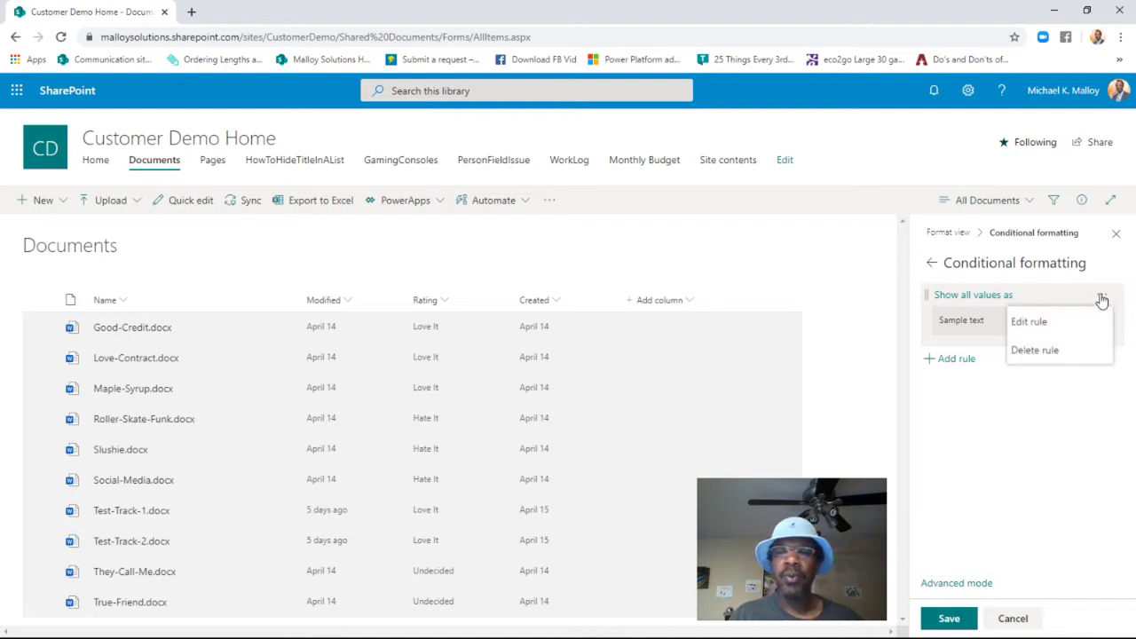
left_click(1019, 324)
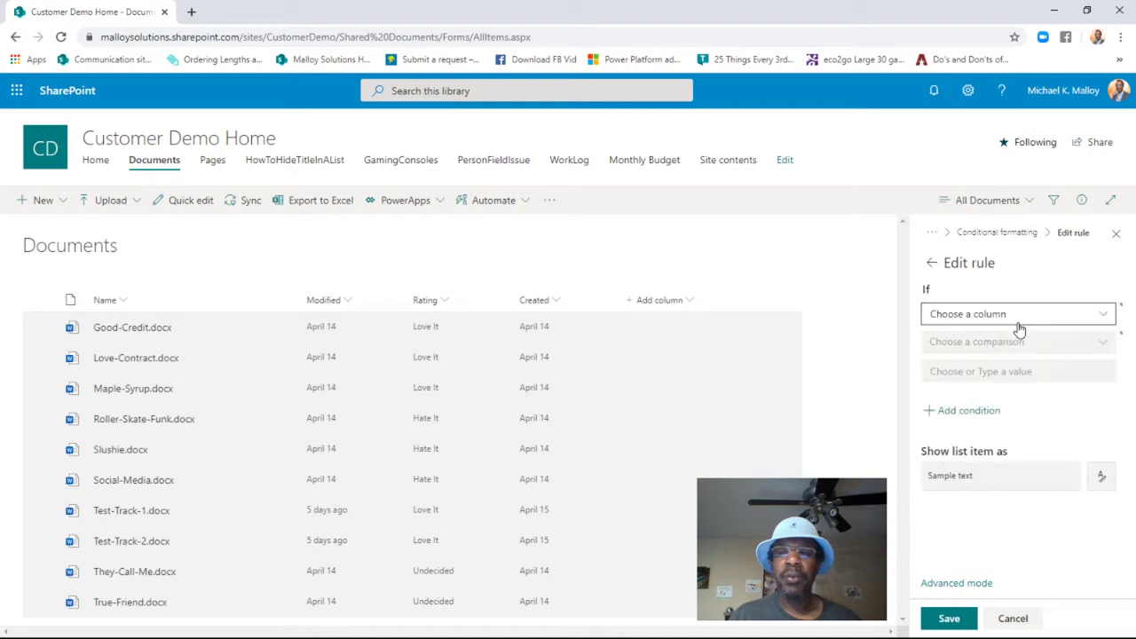
Step: Set the rule condition to Rating is equal to Love It
left_click(1021, 321)
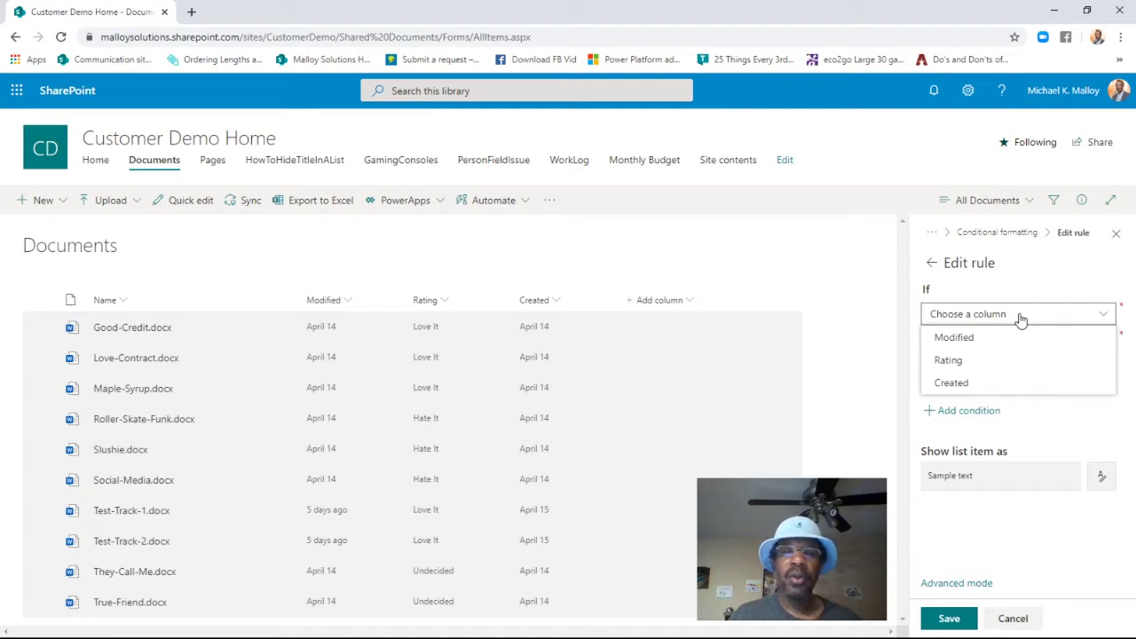
left_click(947, 359)
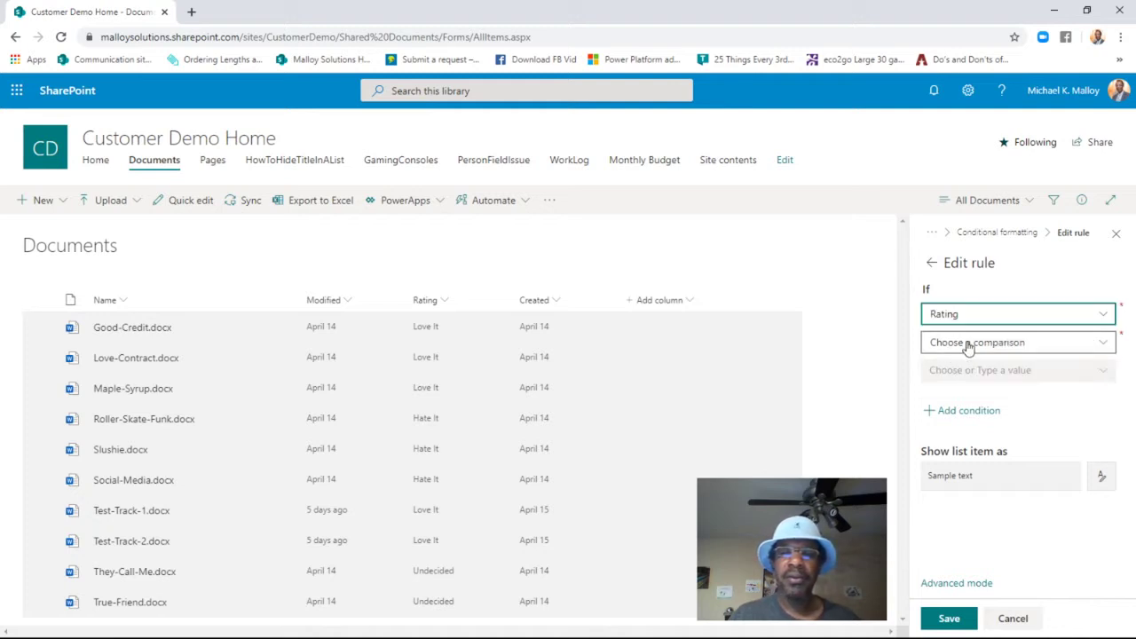
left_click(967, 344)
left_click(962, 364)
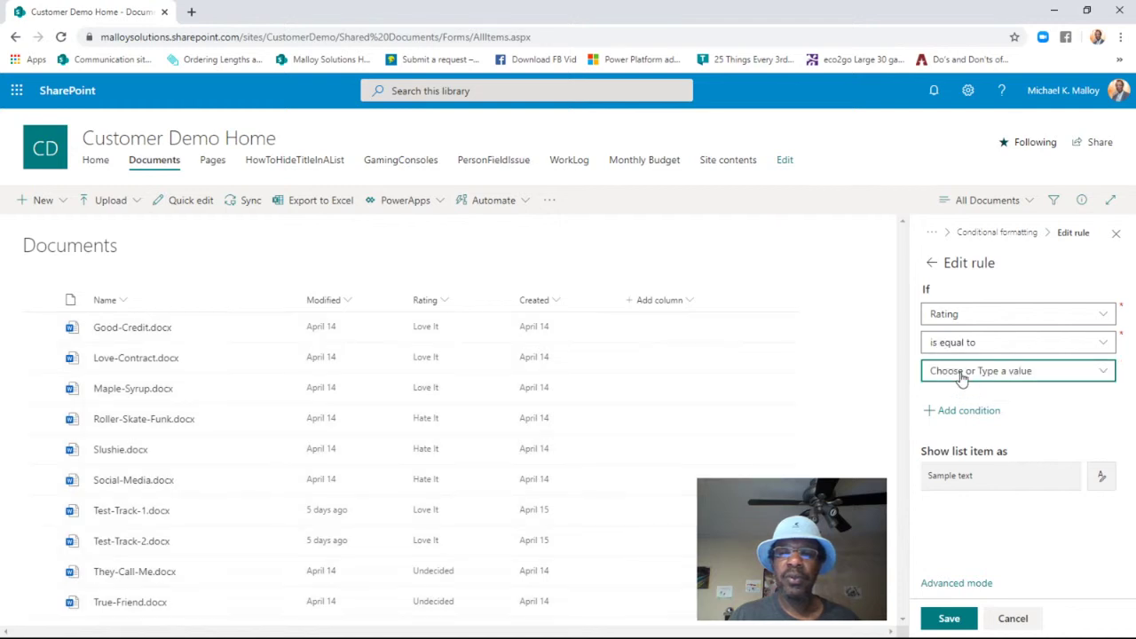
left_click(961, 373)
left_click(952, 393)
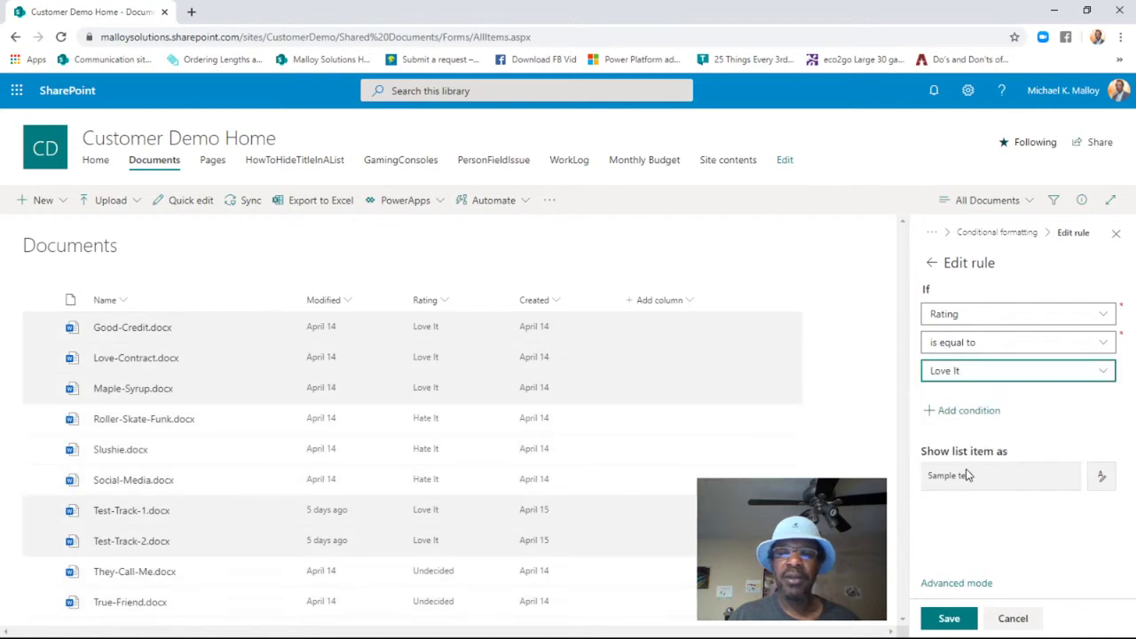
Step: Style Love It rows with No fill and bold text via More styles
left_click(1101, 476)
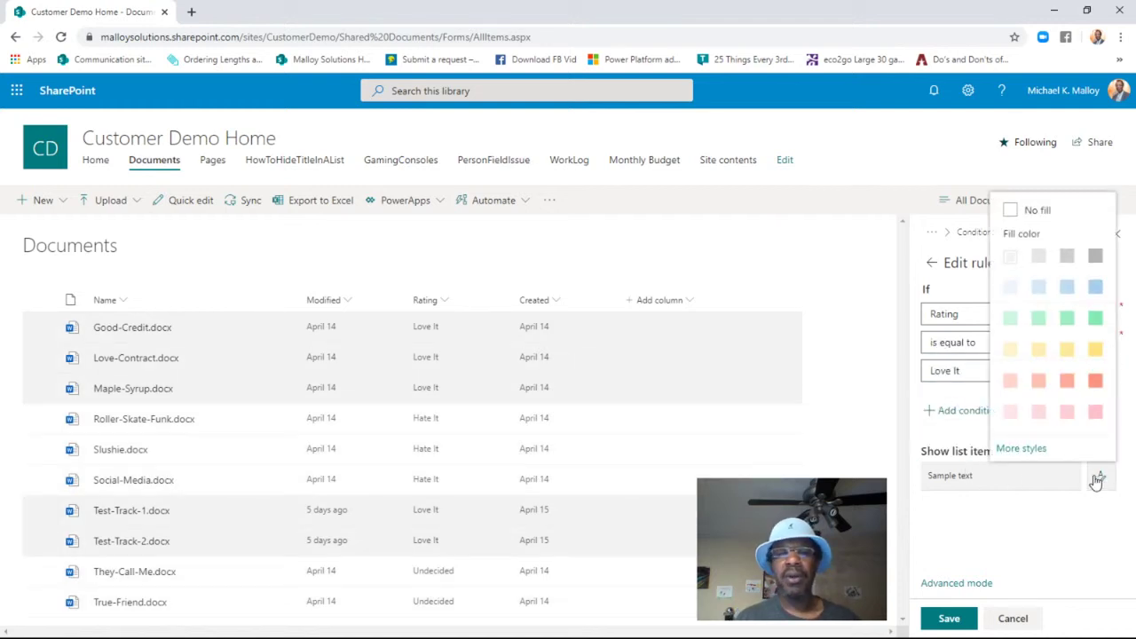
left_click(1020, 448)
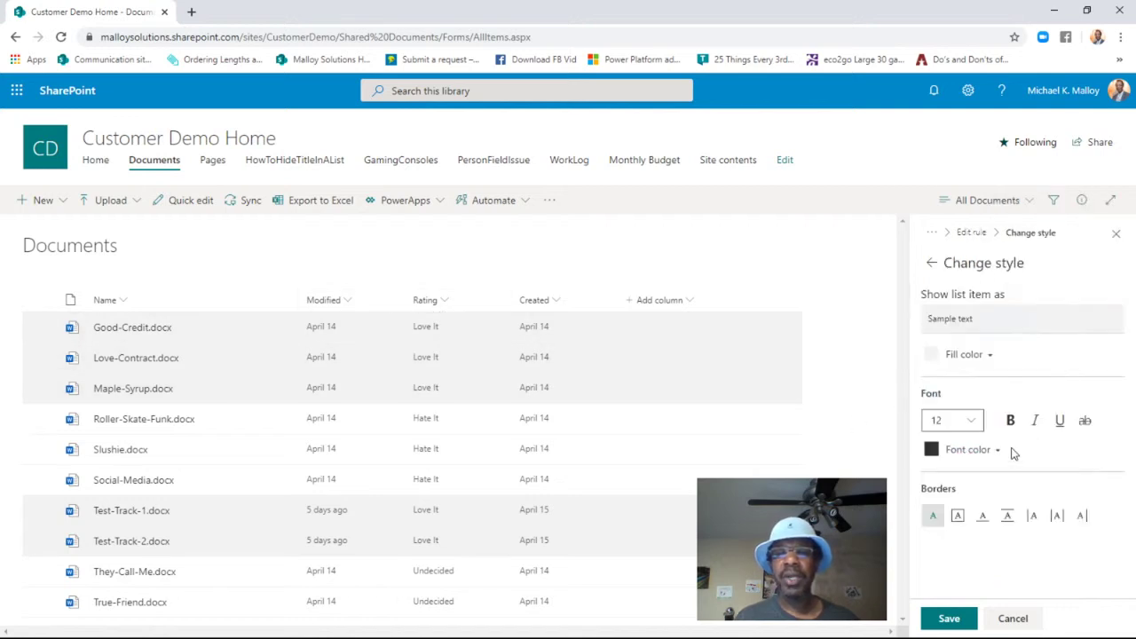
left_click(964, 354)
left_click(943, 383)
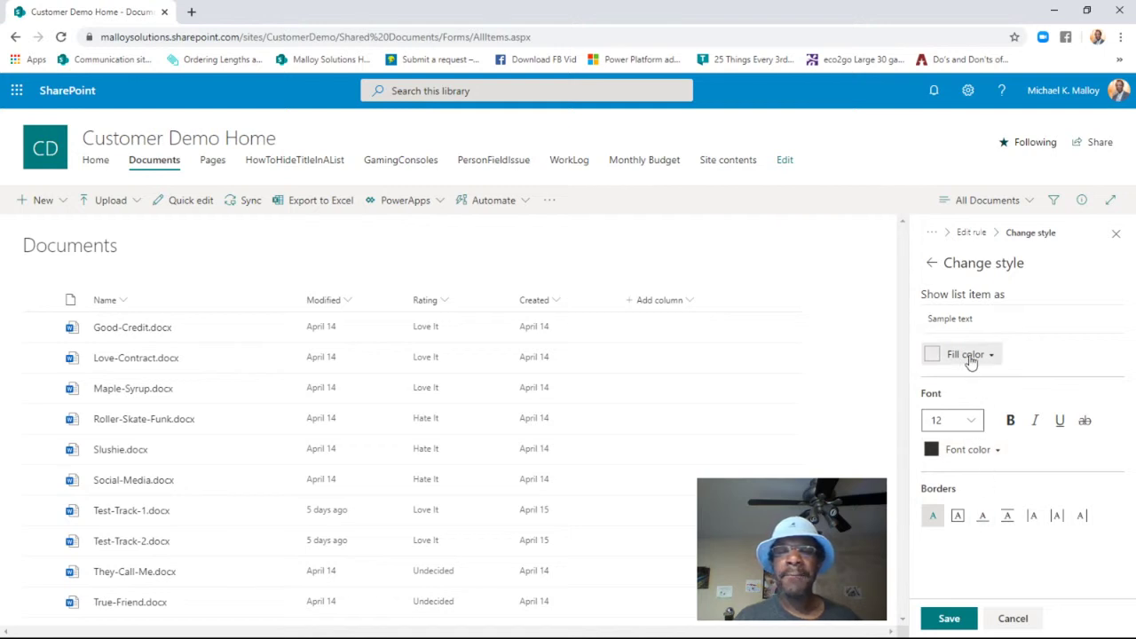
left_click(1011, 422)
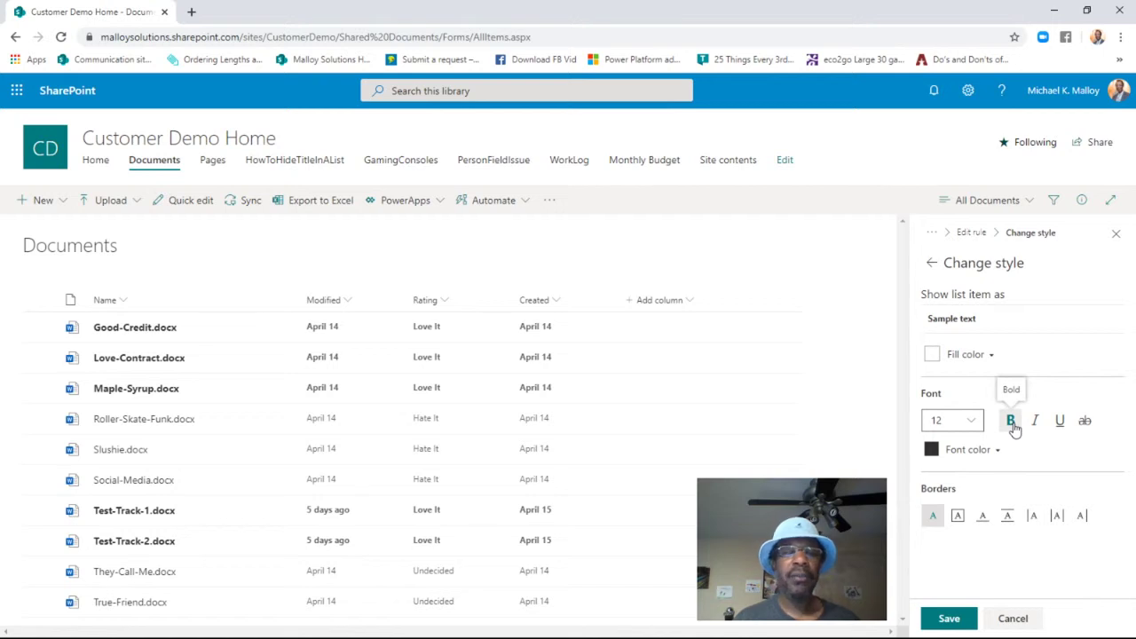